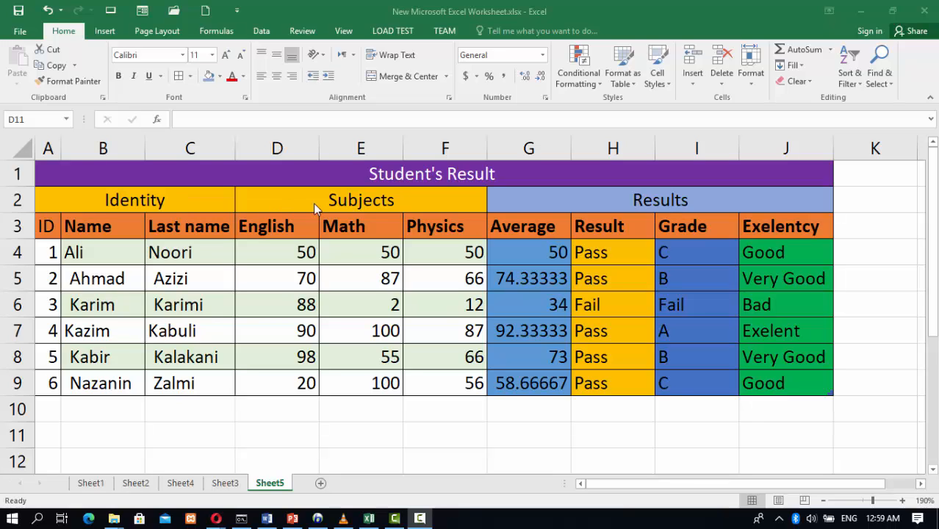
Examine the header cells of the existing Student's Result table
{"action": "left_click", "coordinate": [614, 199]}
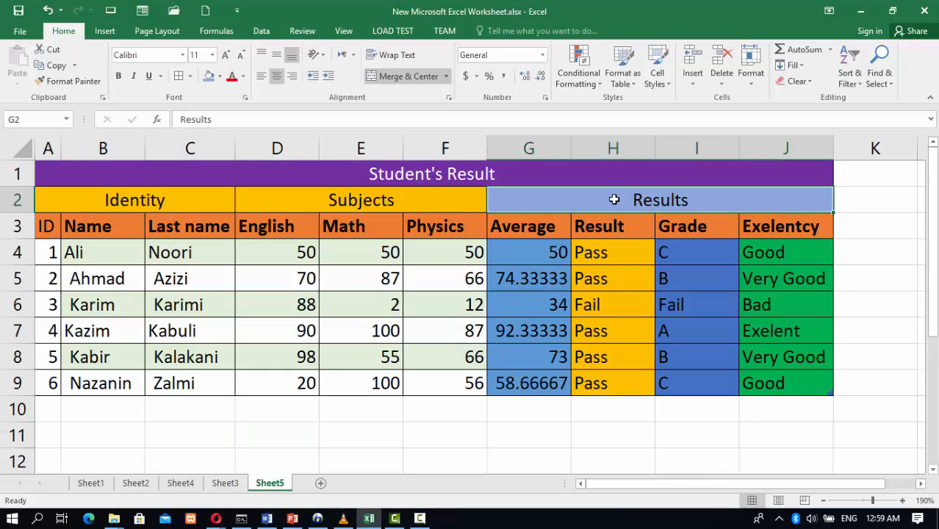
{"action": "left_click", "coordinate": [541, 231]}
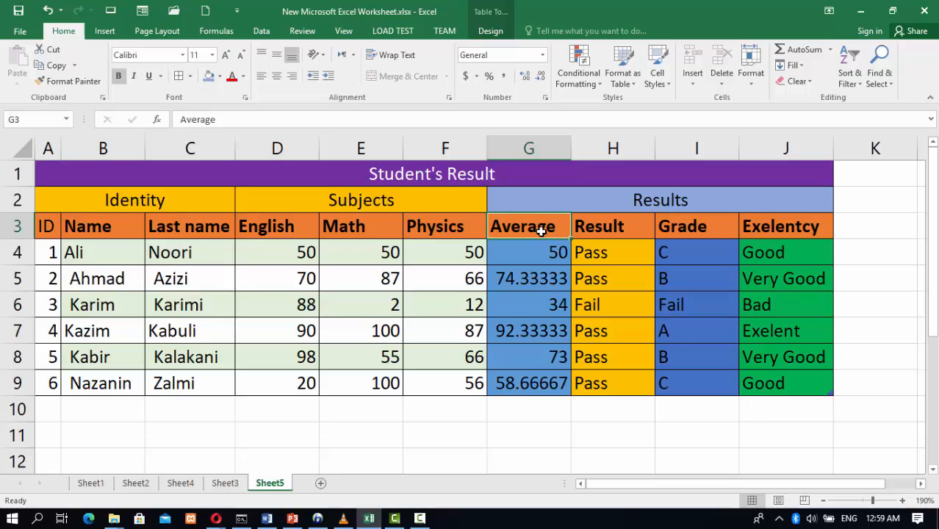
{"action": "left_click", "coordinate": [589, 232]}
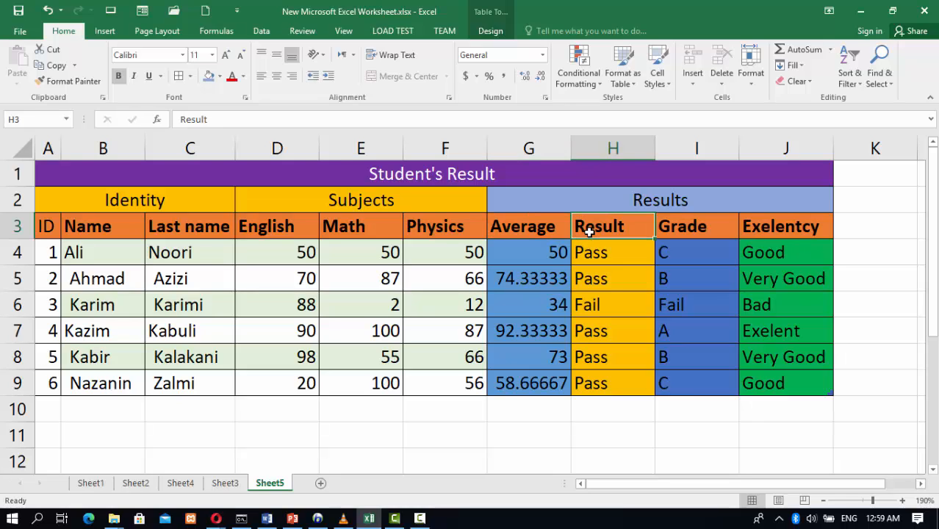
{"action": "left_click", "coordinate": [672, 226]}
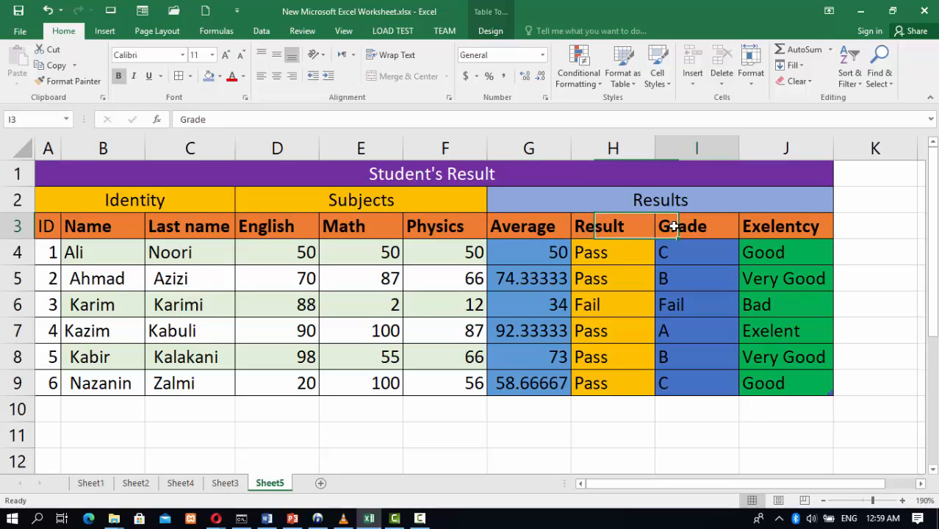
{"action": "left_click", "coordinate": [766, 226]}
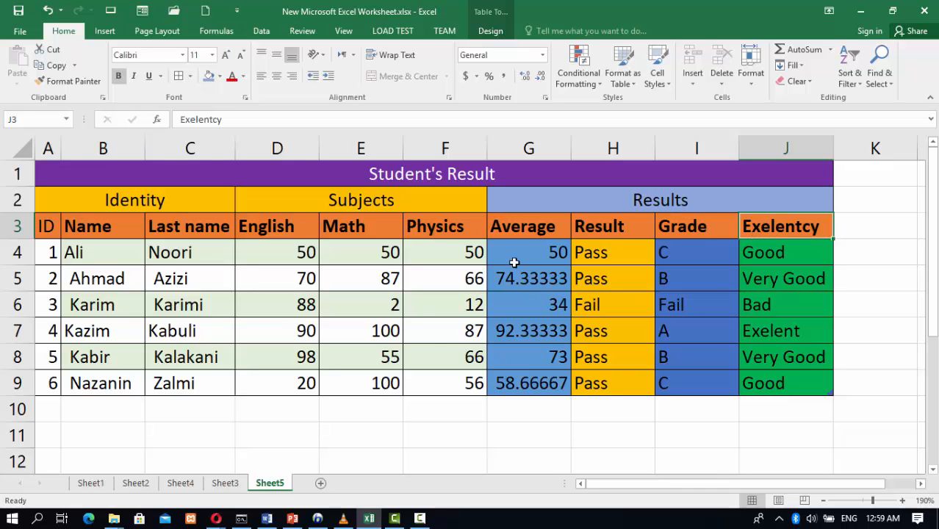
Add a new worksheet and merge cells A1:H2 into one centred cell
{"action": "left_click", "coordinate": [322, 483]}
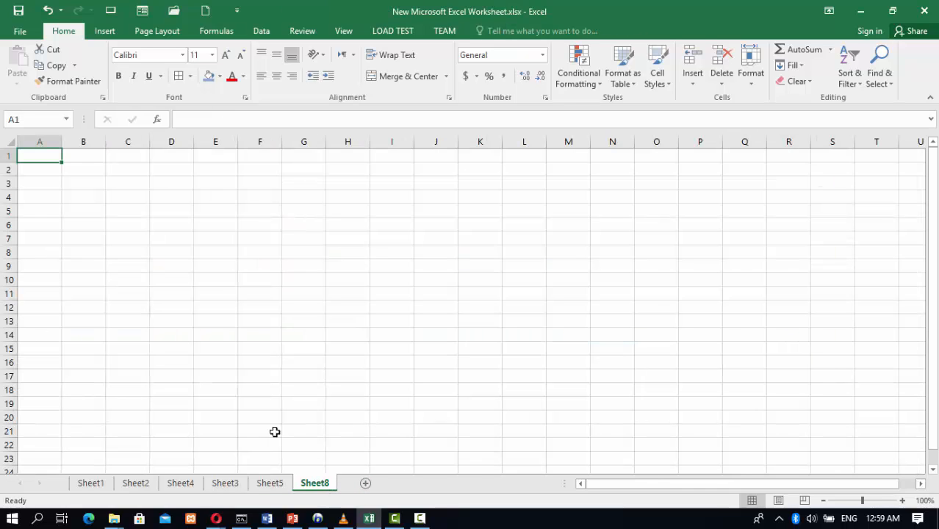
{"action": "left_click_drag", "start_coordinate": [40, 153], "coordinate": [348, 167]}
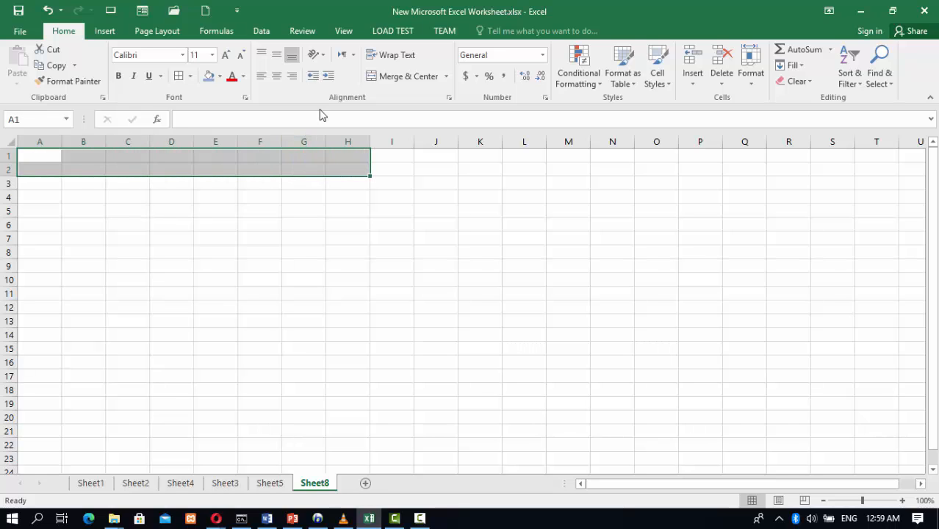
{"action": "left_click", "coordinate": [396, 76]}
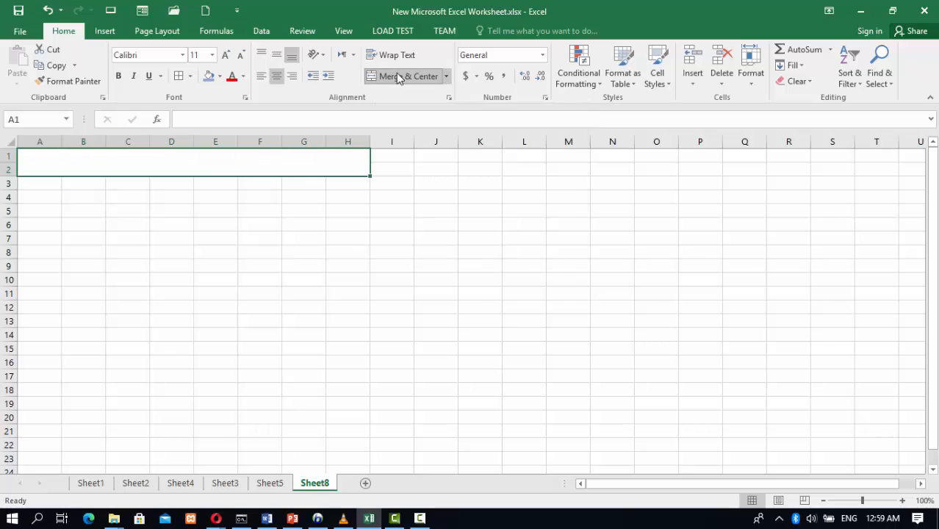
Enter the title Student's Table in the merged cell
{"action": "double_click", "coordinate": [210, 163]}
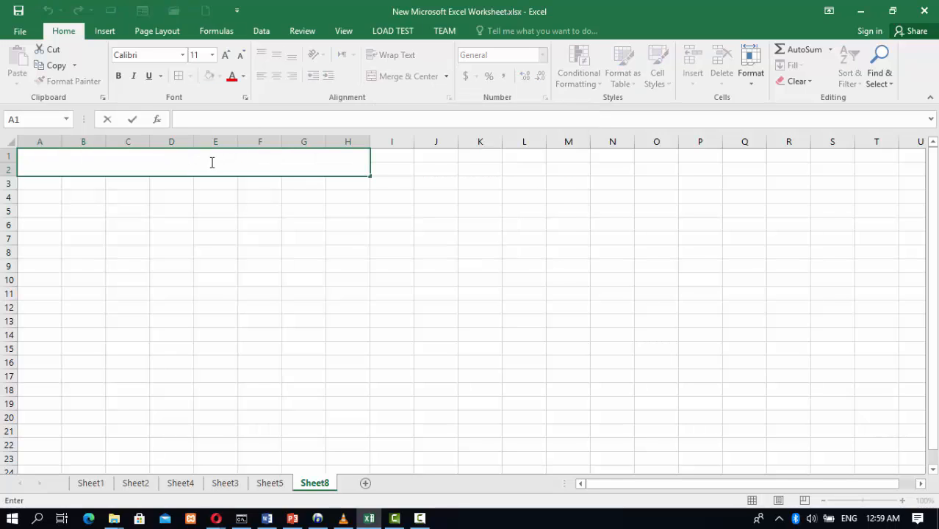
{"action": "type", "text": "Studen"}
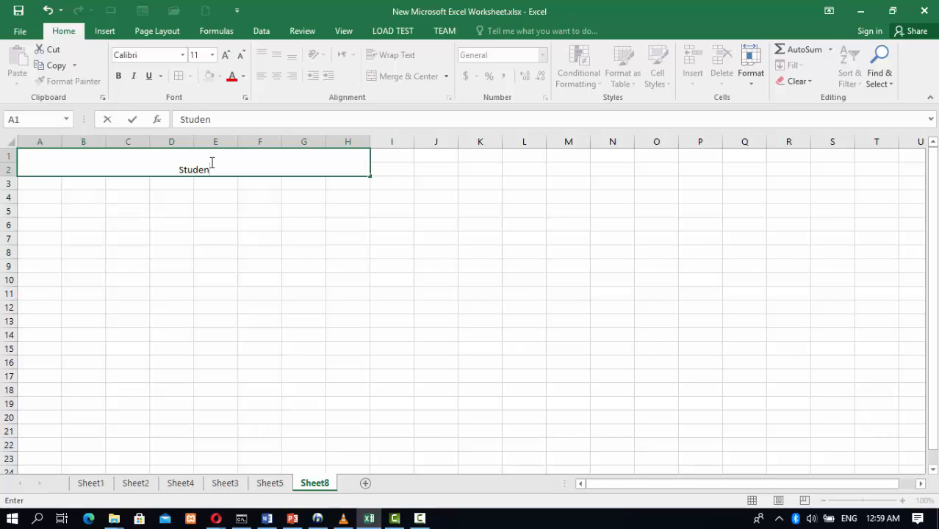
{"action": "type", "text": "t's Table"}
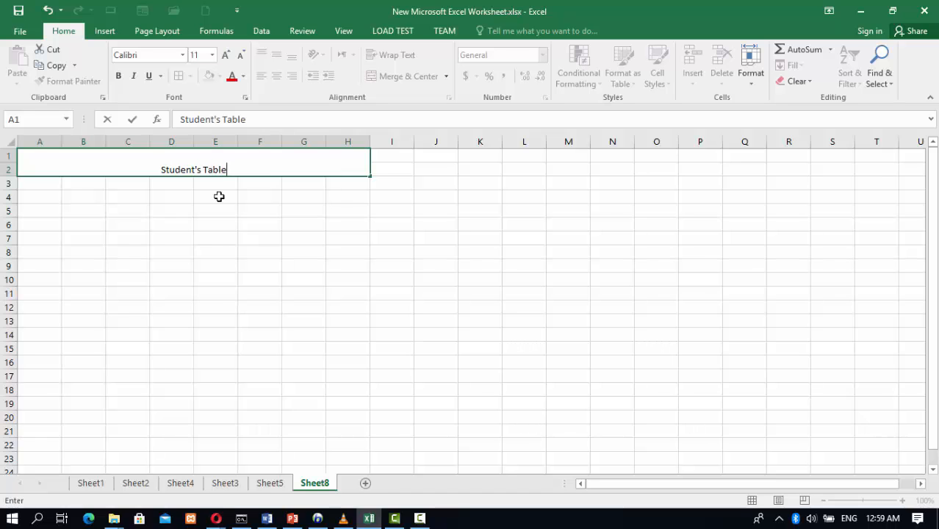
{"action": "left_click", "coordinate": [219, 196]}
Fill the title cell with green
{"action": "left_click", "coordinate": [203, 163]}
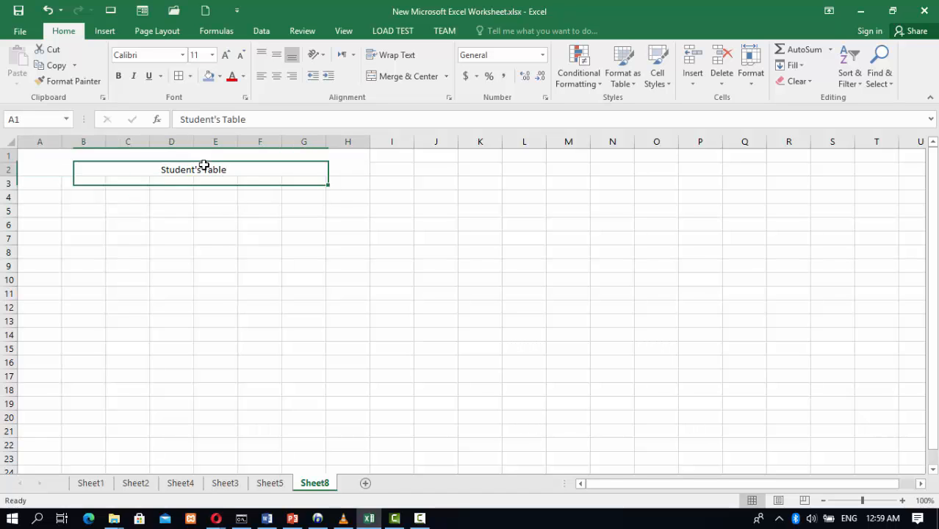
{"action": "left_click", "coordinate": [220, 77]}
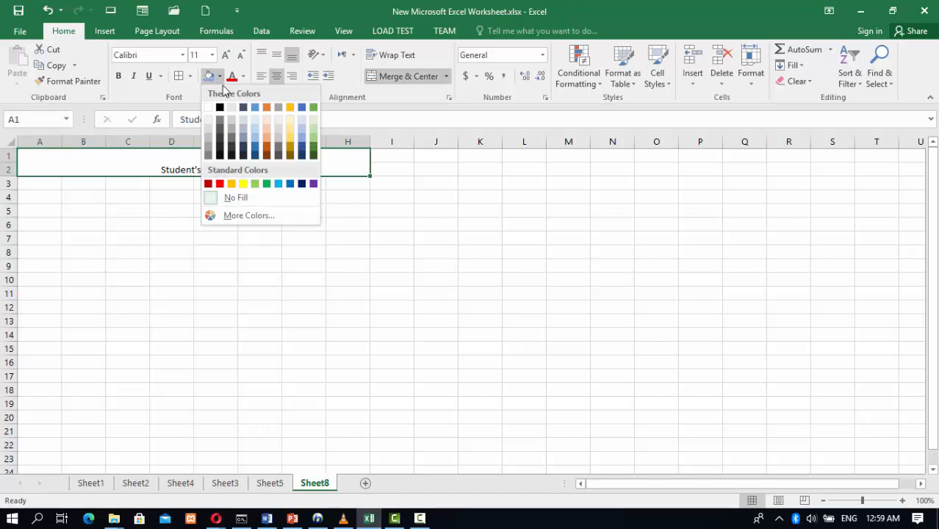
{"action": "left_click", "coordinate": [266, 183]}
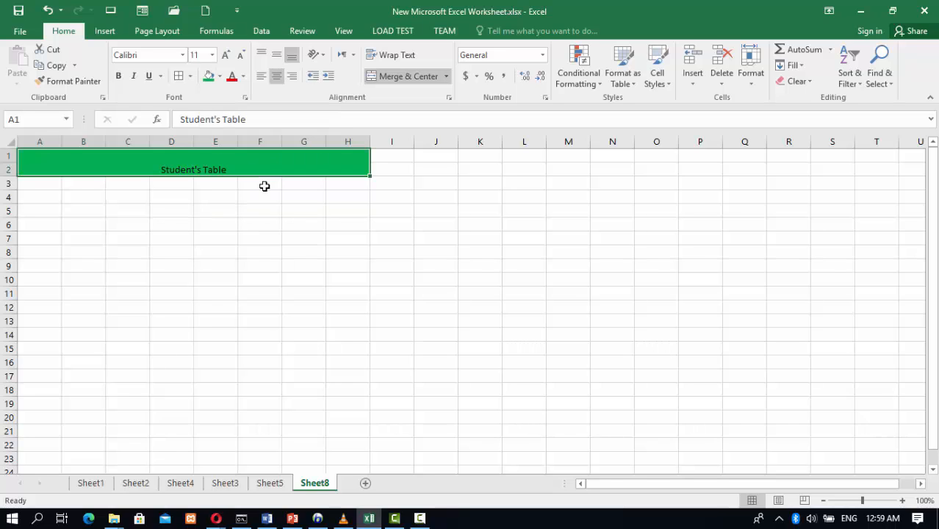
Enlarge the title font to 22 and centre the text vertically
{"action": "left_click", "coordinate": [225, 55]}
{"action": "left_click", "coordinate": [226, 55]}
{"action": "left_click", "coordinate": [225, 55]}
{"action": "left_click", "coordinate": [226, 55]}
{"action": "left_click", "coordinate": [225, 55]}
{"action": "left_click", "coordinate": [225, 55]}
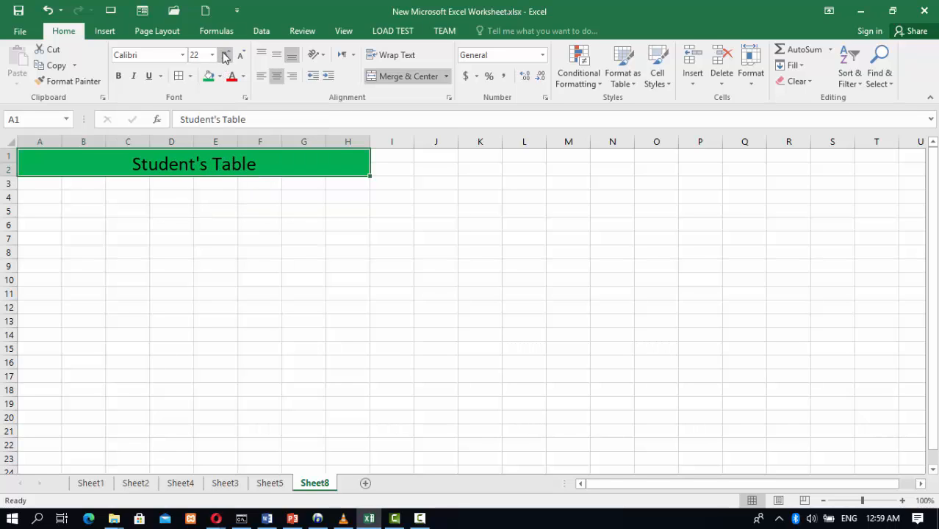
{"action": "left_click", "coordinate": [276, 55]}
{"action": "left_click", "coordinate": [182, 240]}
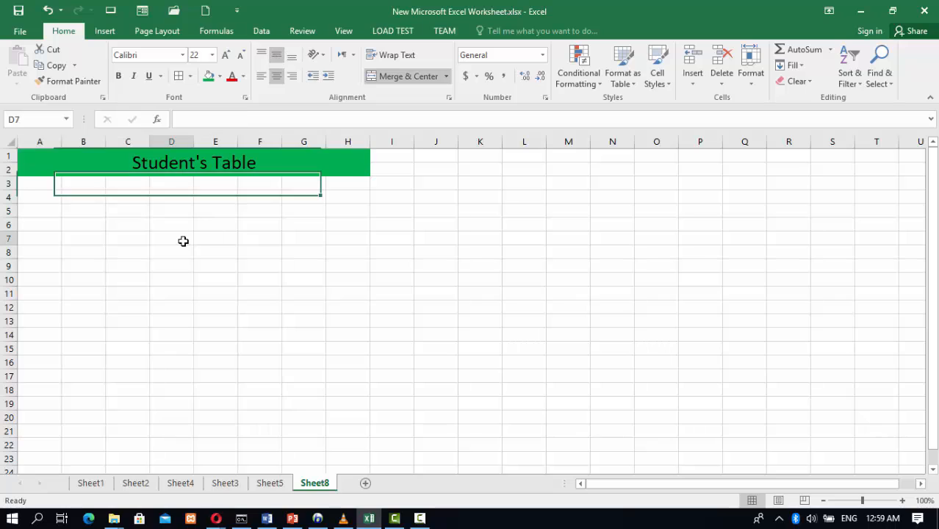
Merge A3:C3 and enter the heading Identity
{"action": "left_click", "coordinate": [31, 183]}
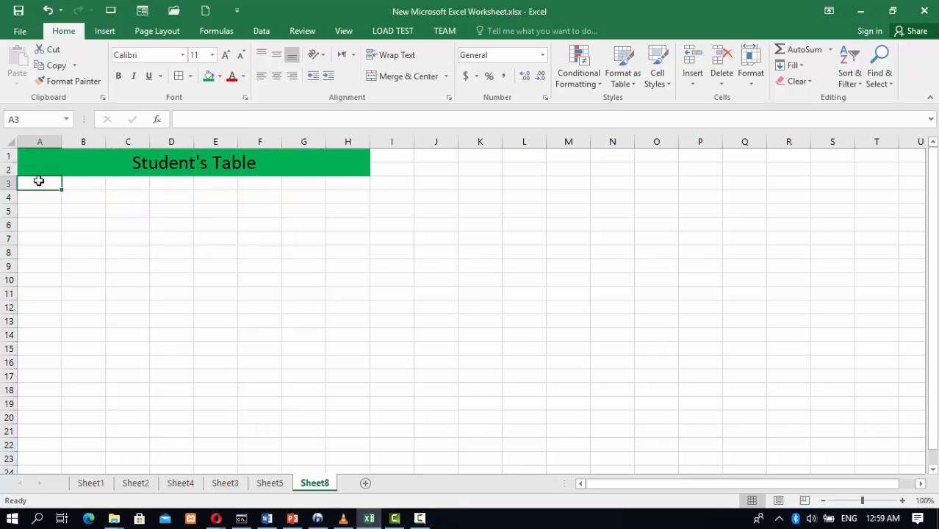
{"action": "left_click_drag", "start_coordinate": [38, 181], "coordinate": [113, 183]}
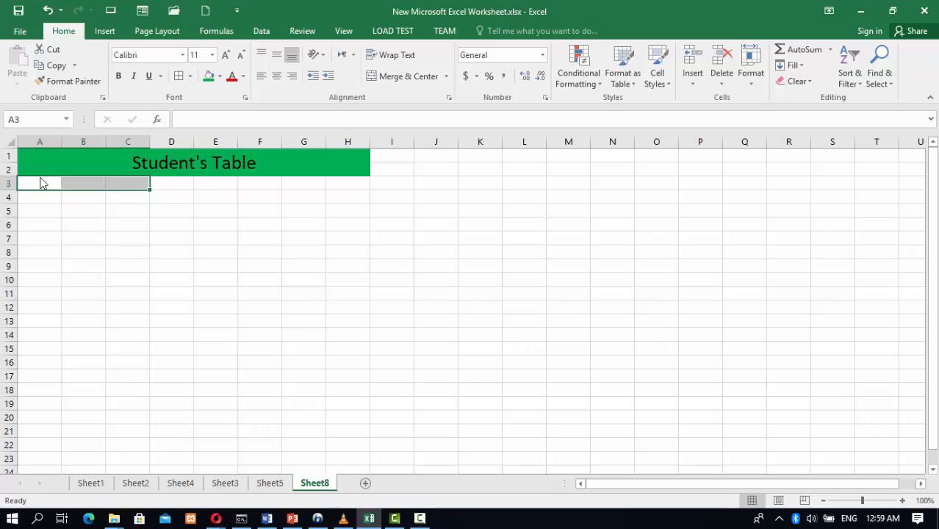
{"action": "left_click_drag", "start_coordinate": [40, 183], "coordinate": [133, 186]}
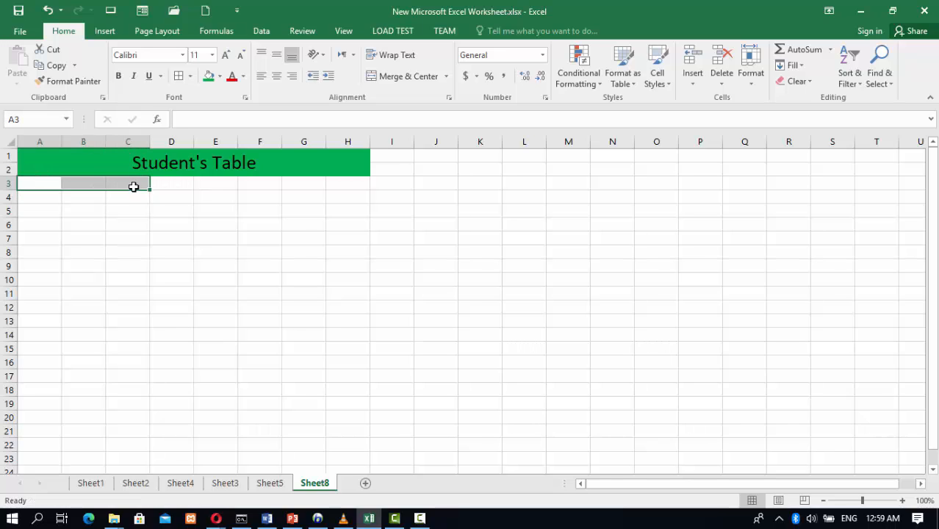
{"action": "left_click", "coordinate": [373, 76]}
{"action": "type", "text": "Id"}
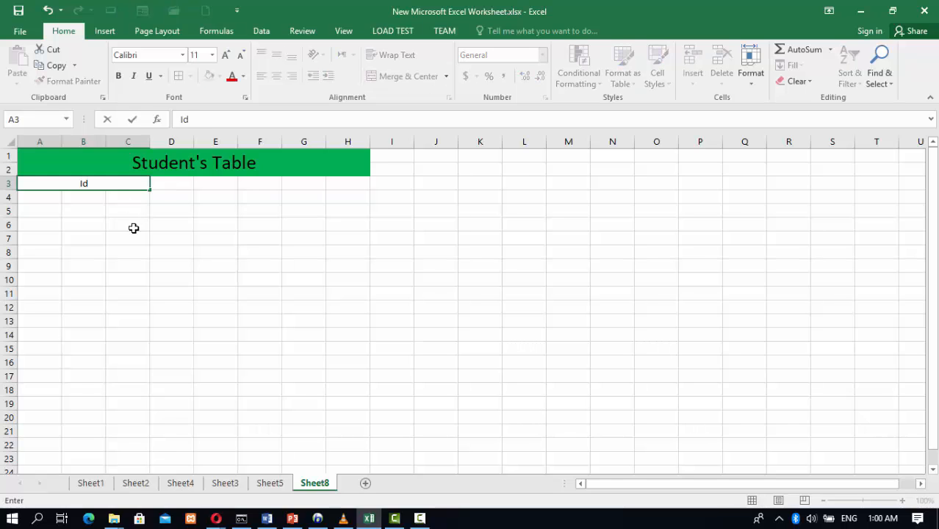
{"action": "type", "text": "entity"}
{"action": "left_click", "coordinate": [176, 183]}
Merge D3:F3 and enter the heading Subjects
{"action": "left_click_drag", "start_coordinate": [184, 182], "coordinate": [245, 181]}
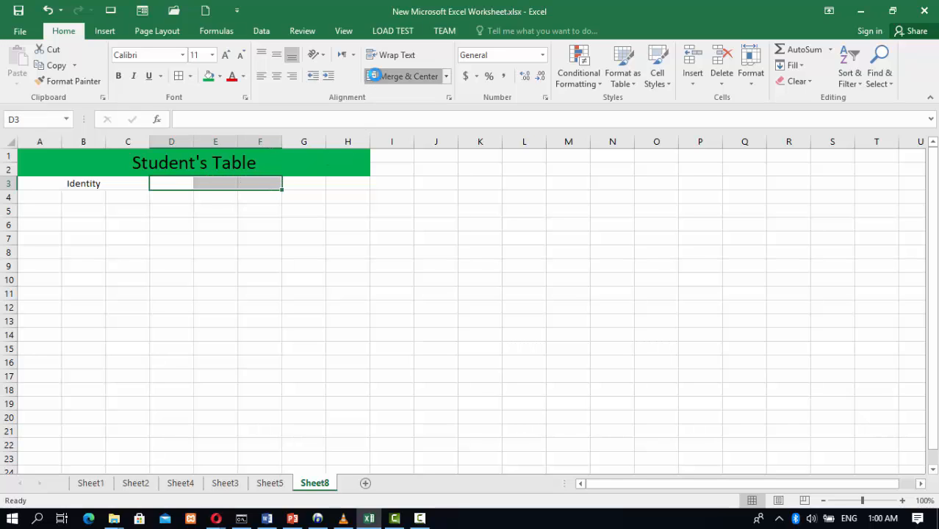
{"action": "left_click", "coordinate": [375, 77]}
{"action": "type", "text": "Sub"}
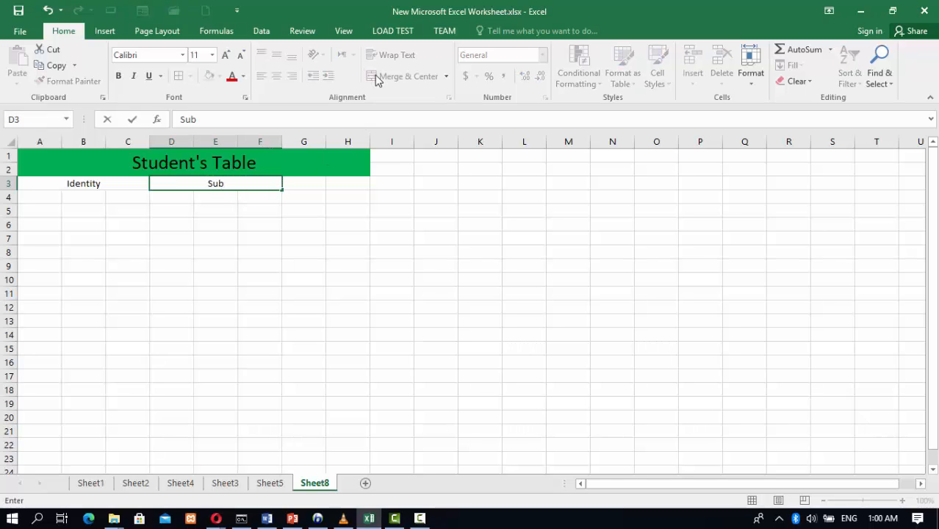
{"action": "type", "text": "jects"}
{"action": "left_click", "coordinate": [341, 235]}
Merge G3:J3 and enter the heading Result
{"action": "left_click_drag", "start_coordinate": [303, 183], "coordinate": [419, 182]}
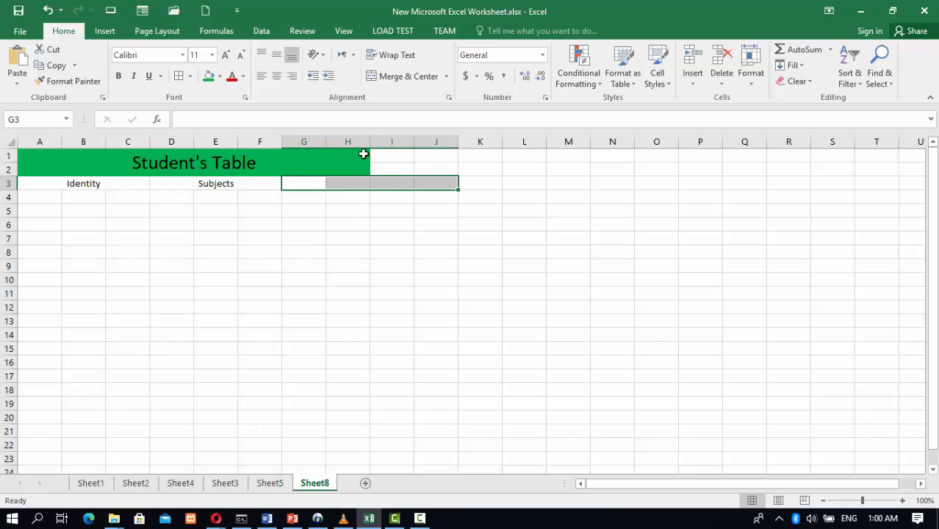
{"action": "left_click", "coordinate": [400, 76]}
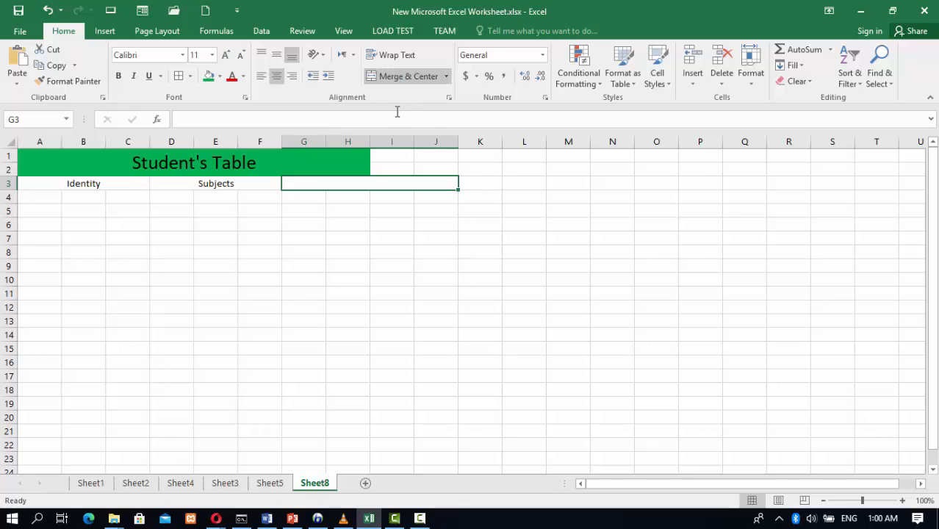
{"action": "type", "text": "Resul"}
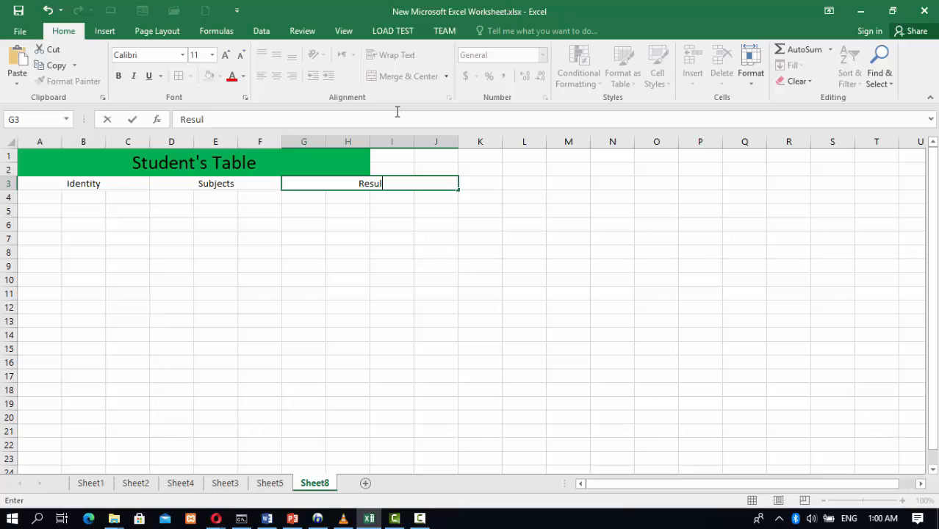
{"action": "type", "text": "t"}
{"action": "left_click", "coordinate": [381, 238]}
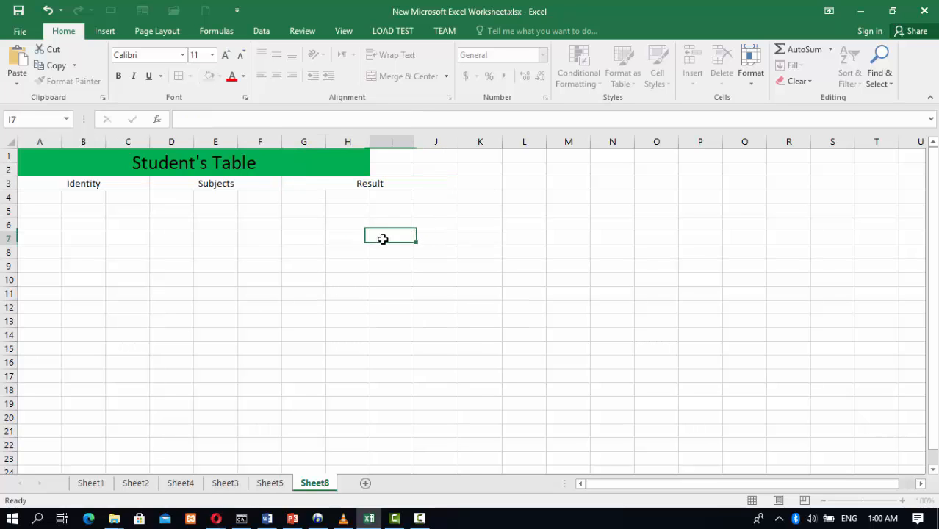
Extend the title merge across A1:J2
{"action": "left_click_drag", "start_coordinate": [297, 155], "coordinate": [426, 155]}
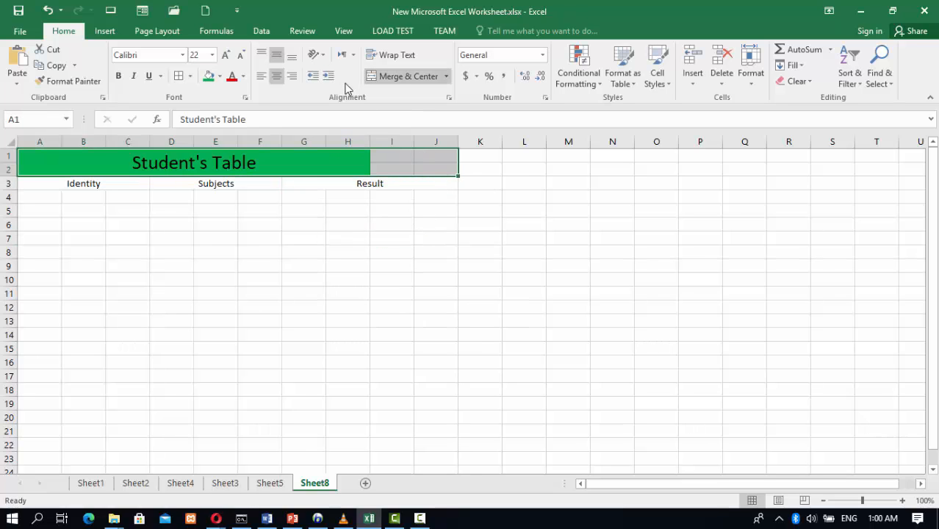
{"action": "left_click", "coordinate": [398, 78]}
{"action": "left_click", "coordinate": [397, 79]}
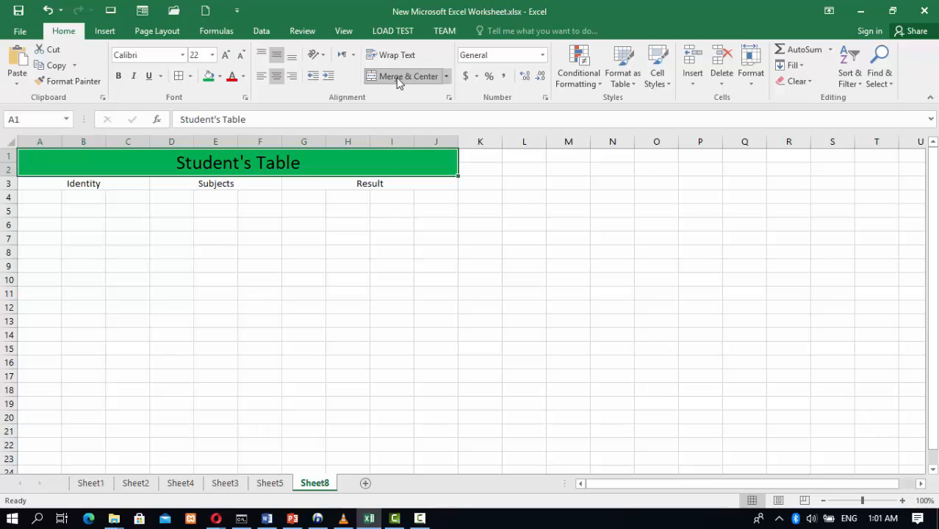
{"action": "left_click", "coordinate": [354, 200]}
Increase the font size of the row 3 headings to 20
{"action": "left_click_drag", "start_coordinate": [399, 183], "coordinate": [19, 184]}
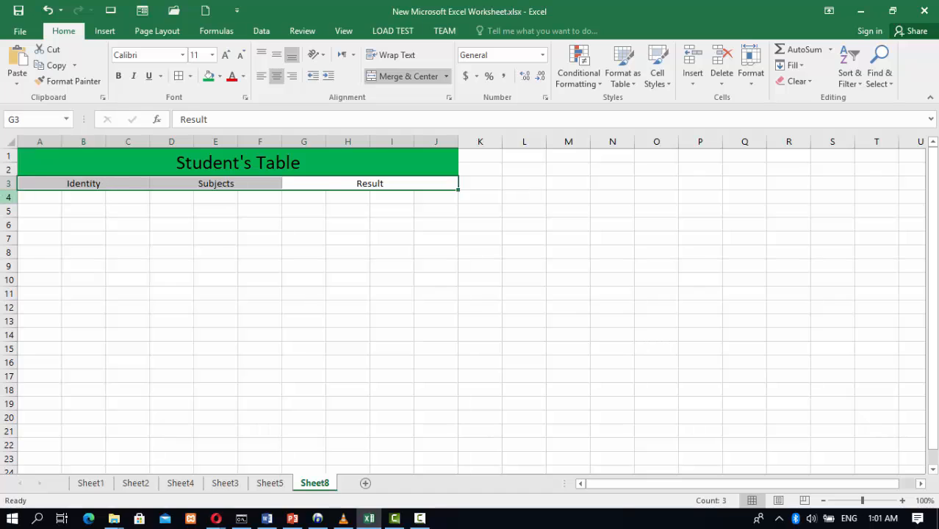
{"action": "left_click", "coordinate": [227, 55]}
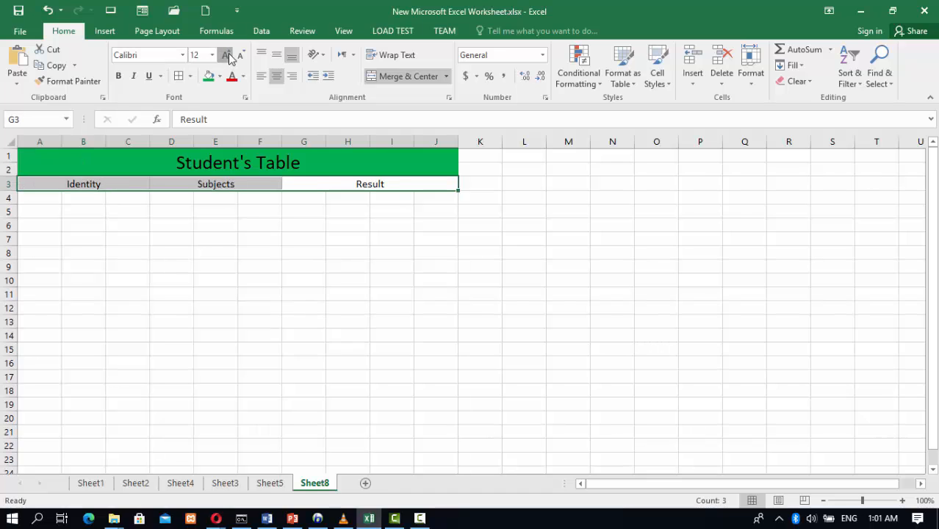
{"action": "left_click", "coordinate": [227, 55]}
{"action": "left_click", "coordinate": [227, 55]}
{"action": "left_click", "coordinate": [227, 55]}
{"action": "left_click", "coordinate": [227, 55]}
{"action": "left_click", "coordinate": [407, 251]}
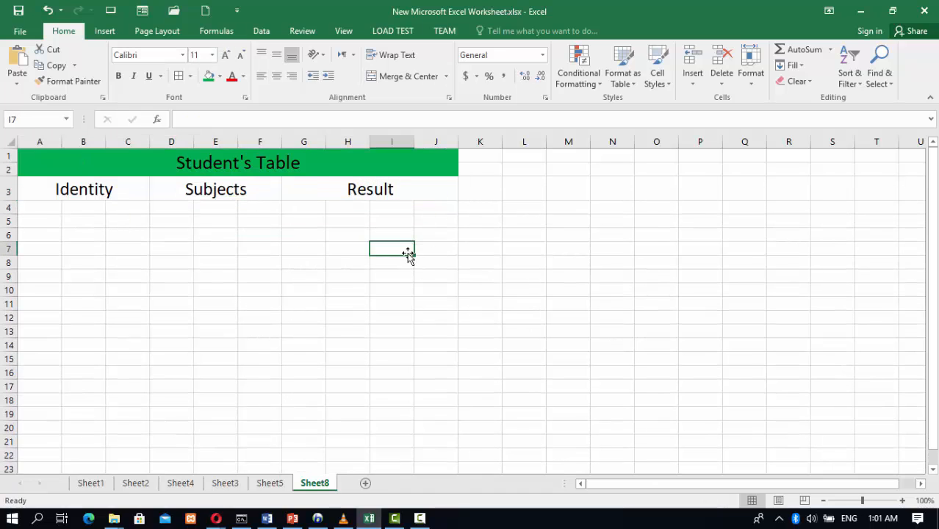
Fill the row 3 headings A3:J3 with grey
{"action": "left_click_drag", "start_coordinate": [61, 193], "coordinate": [351, 195]}
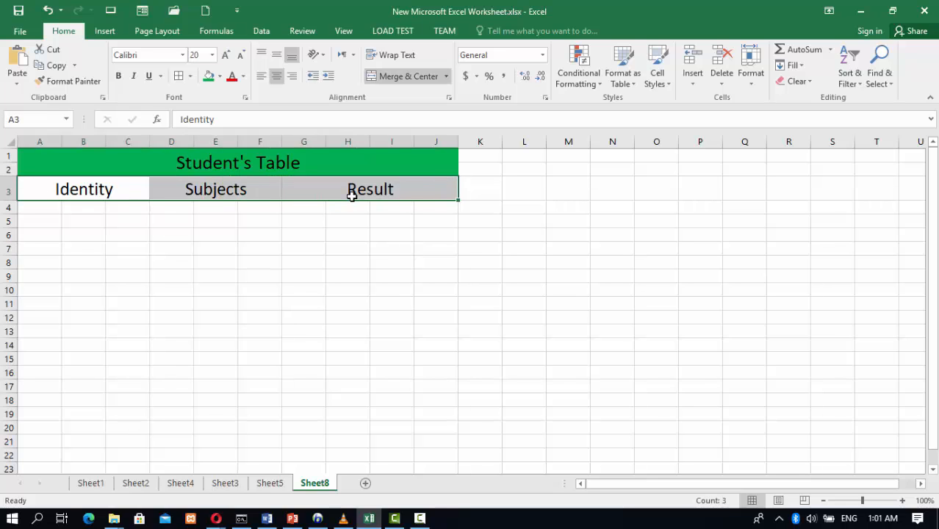
{"action": "left_click", "coordinate": [218, 76]}
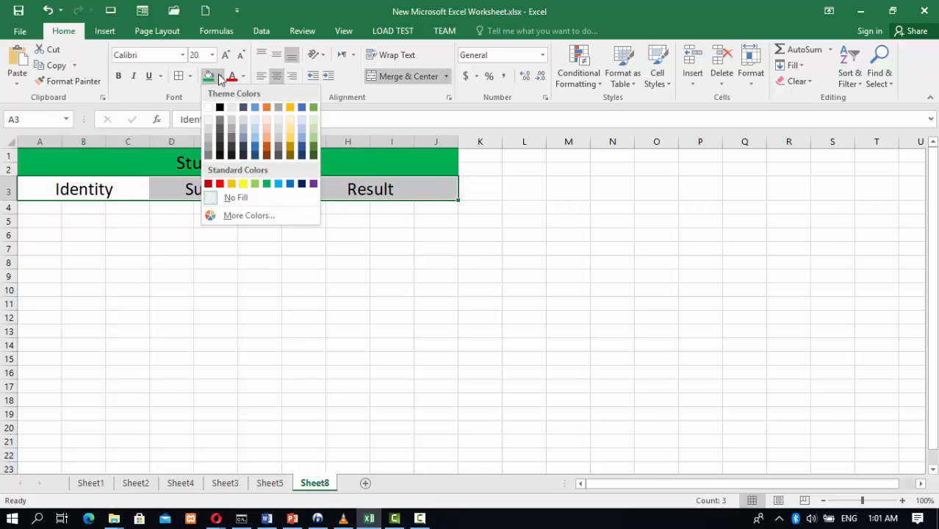
{"action": "left_click", "coordinate": [277, 109]}
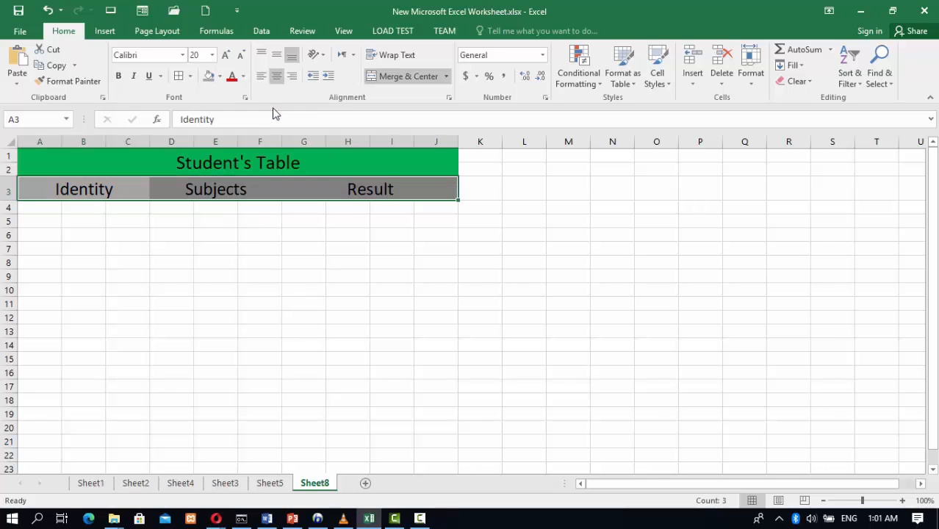
Enter the column headings ID, Name and F/Name in A4:C4
{"action": "left_click", "coordinate": [46, 206]}
{"action": "type", "text": "ID"}
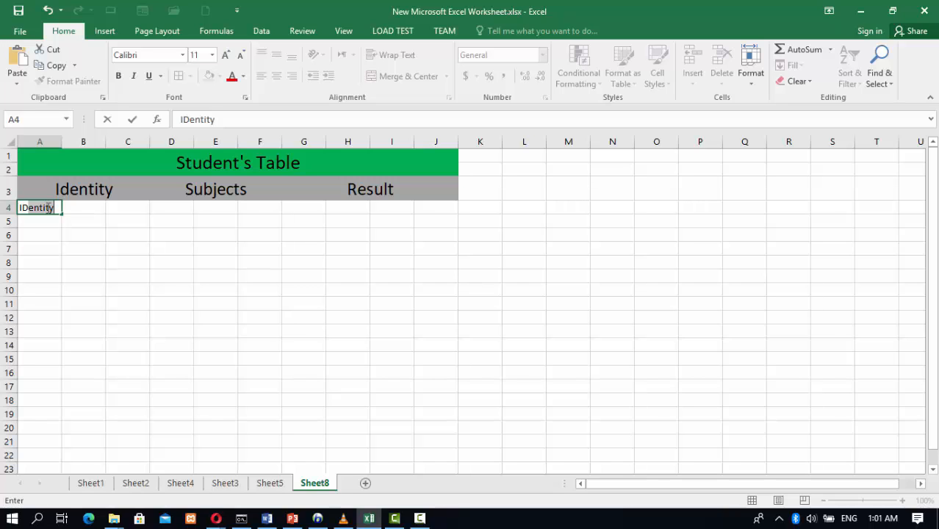
{"action": "key", "text": "Delete"}
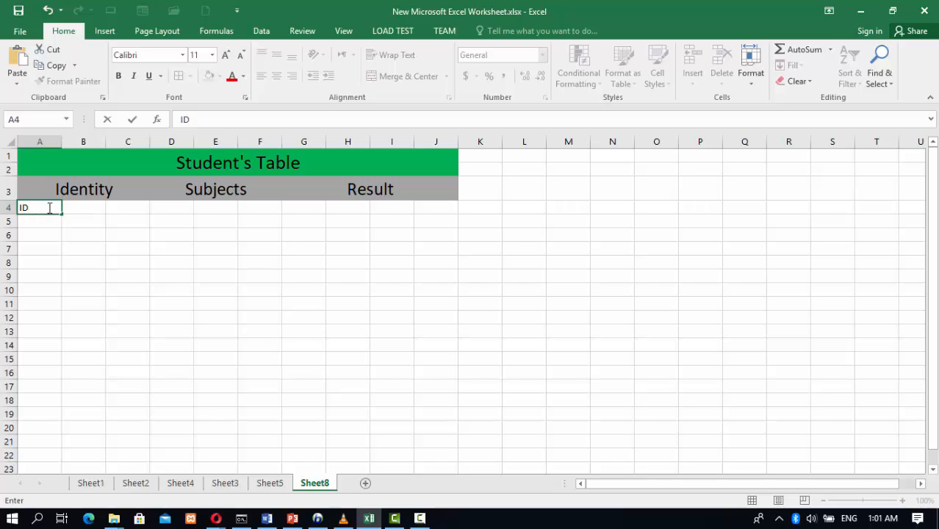
{"action": "left_click", "coordinate": [87, 206]}
{"action": "type", "text": "Name"}
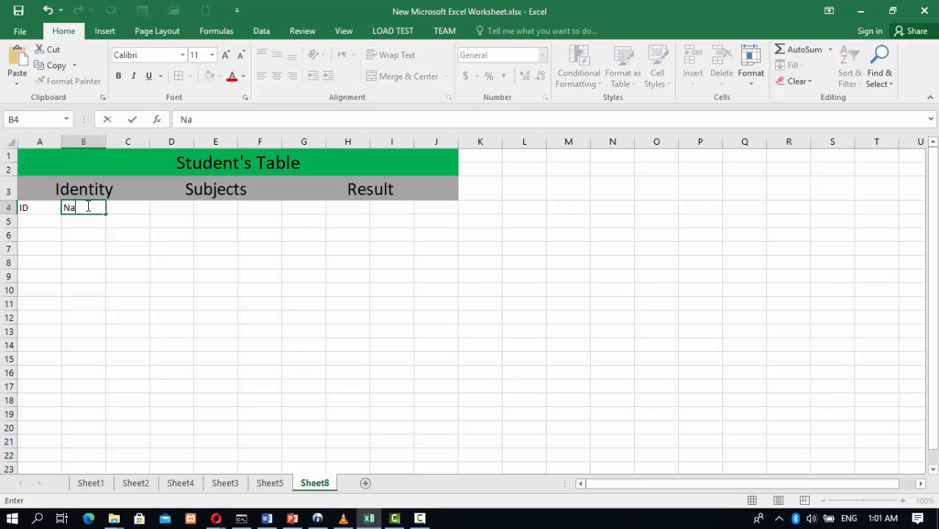
{"action": "left_click", "coordinate": [135, 209]}
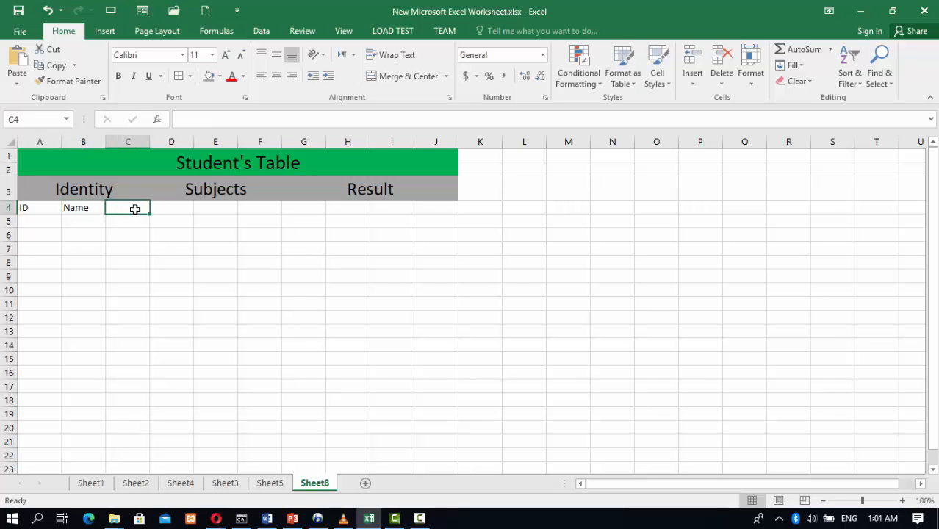
{"action": "type", "text": "Father/"}
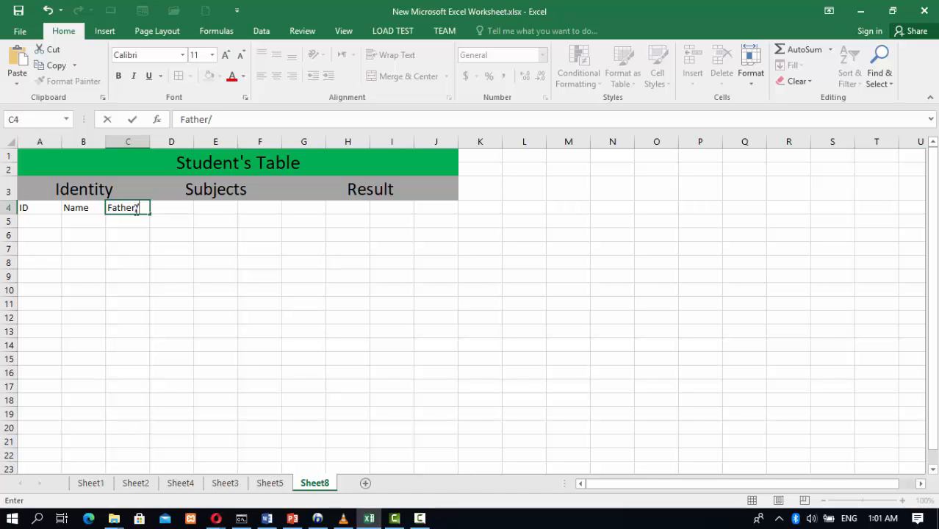
{"action": "key", "text": "BackSpace"}
{"action": "key", "text": "BackSpace"}
{"action": "type", "text": "ame"}
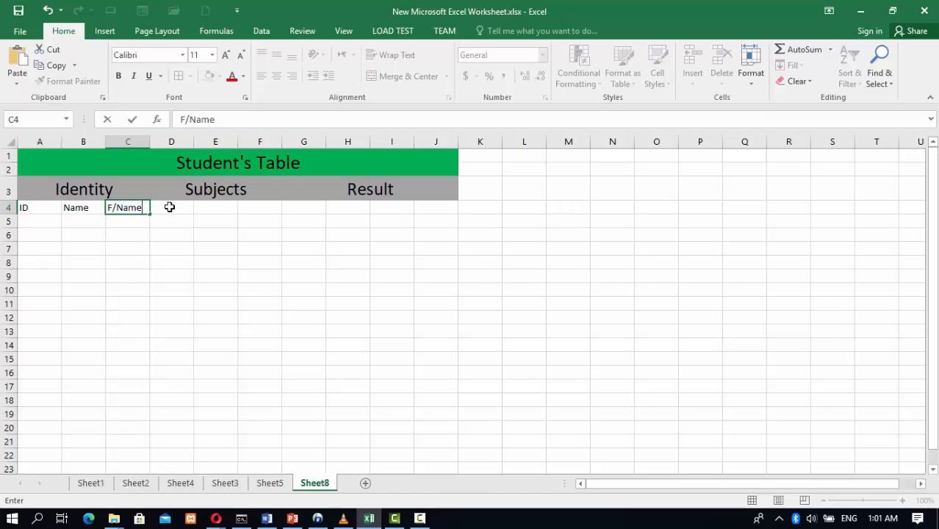
Enter the subject headings English, Math, Physics and the heading Average in D4:G4
{"action": "left_click", "coordinate": [168, 207]}
{"action": "type", "text": "English"}
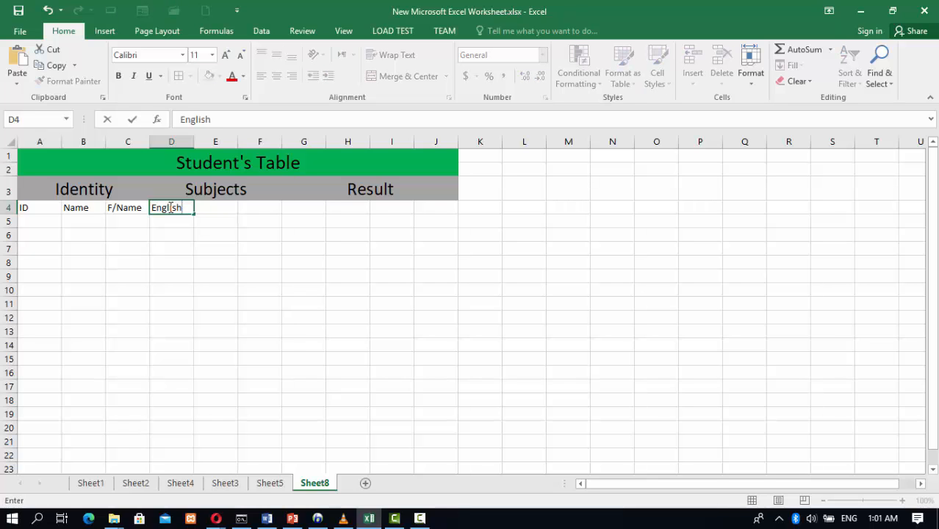
{"action": "left_click", "coordinate": [208, 207]}
{"action": "type", "text": "Math"}
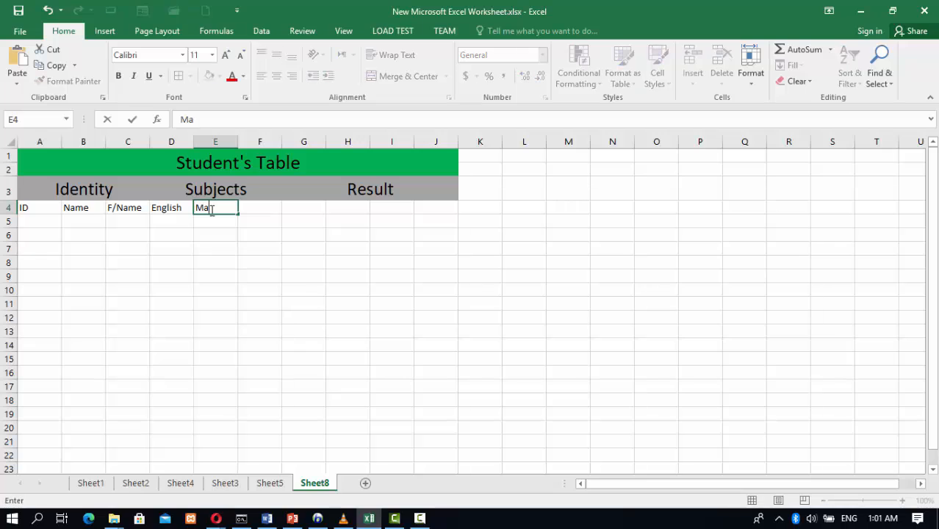
{"action": "left_click", "coordinate": [260, 206]}
{"action": "type", "text": "Phy"}
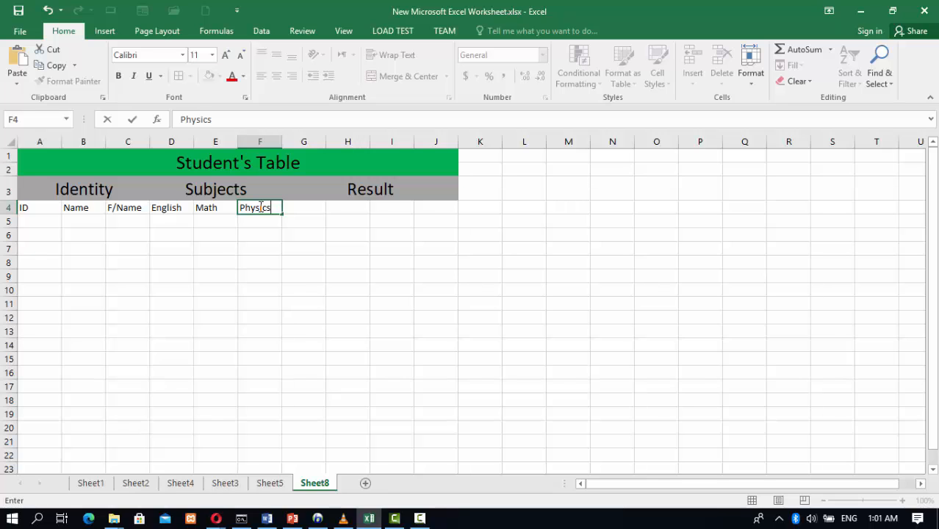
{"action": "type", "text": "sics"}
{"action": "left_click", "coordinate": [307, 211]}
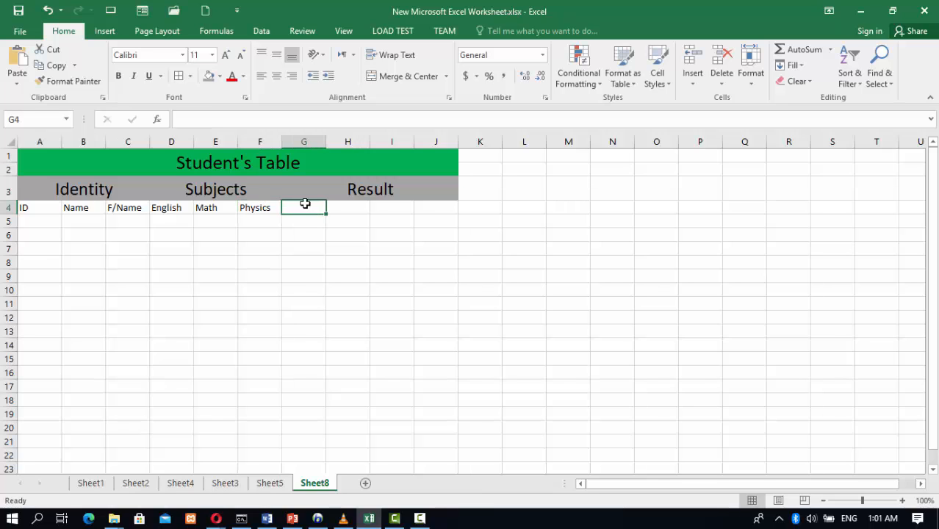
{"action": "type", "text": "Avera"}
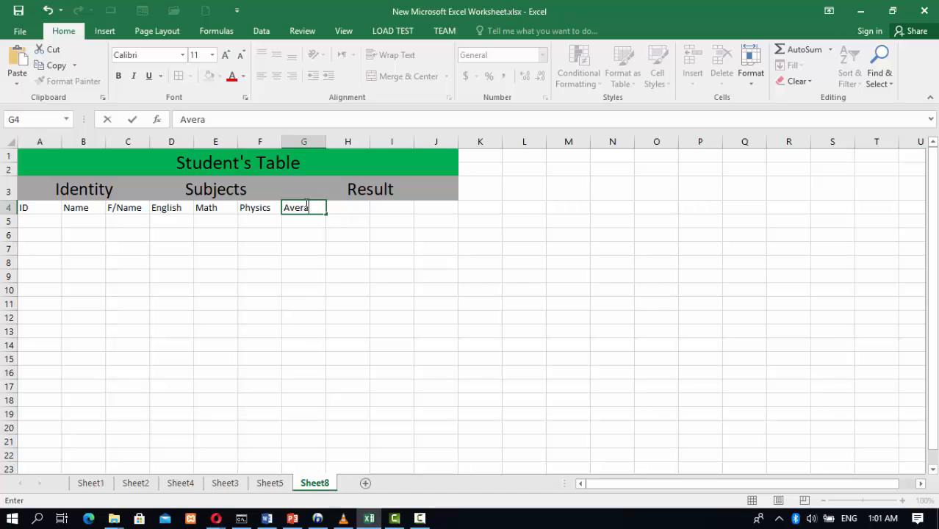
{"action": "type", "text": "ge"}
Enter Result and Grade in H4:I4 and paste the heading Exelentcy into J4
{"action": "left_click", "coordinate": [343, 211]}
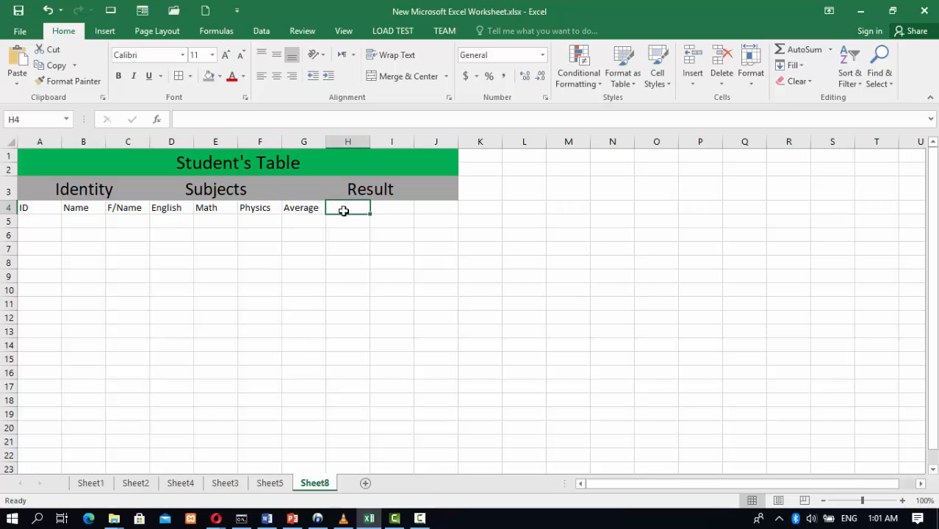
{"action": "type", "text": "Re"}
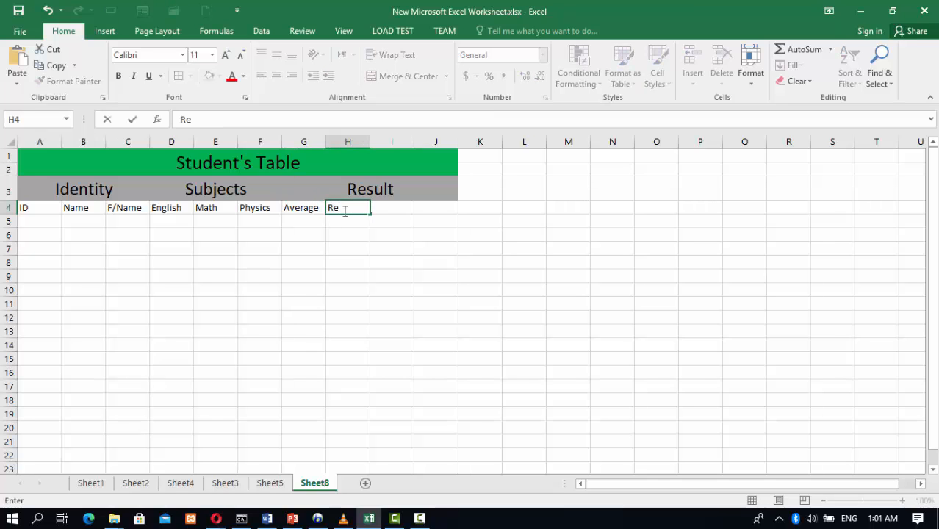
{"action": "type", "text": "sult"}
{"action": "left_click", "coordinate": [391, 209]}
{"action": "type", "text": "Grade"}
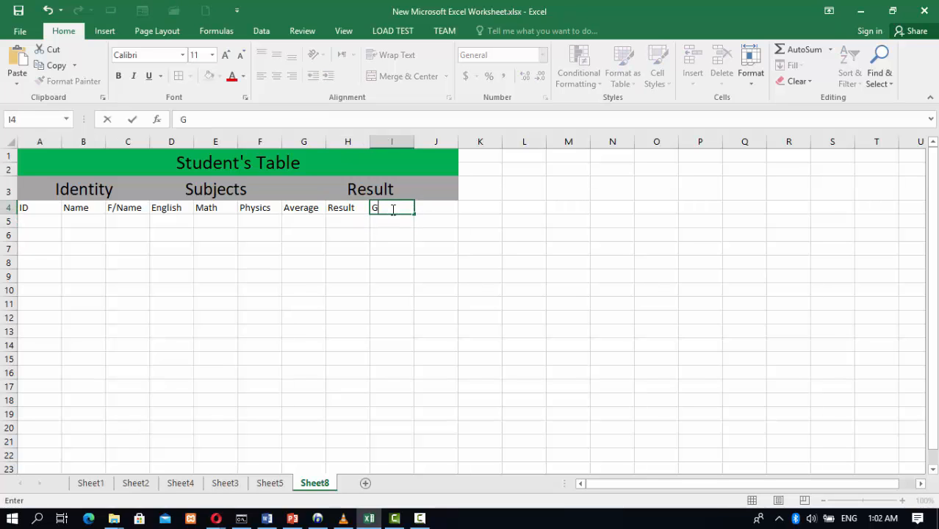
{"action": "left_click", "coordinate": [435, 210]}
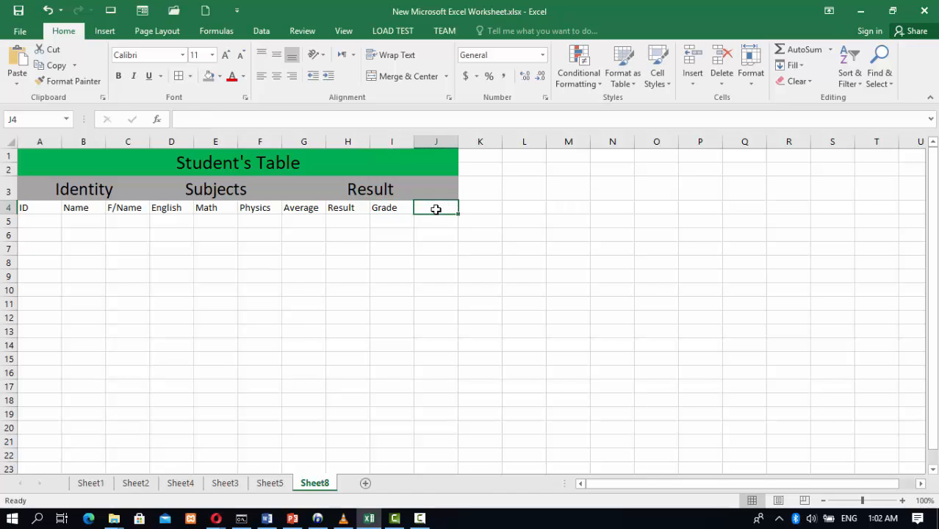
{"action": "type", "text": "Exelentcy"}
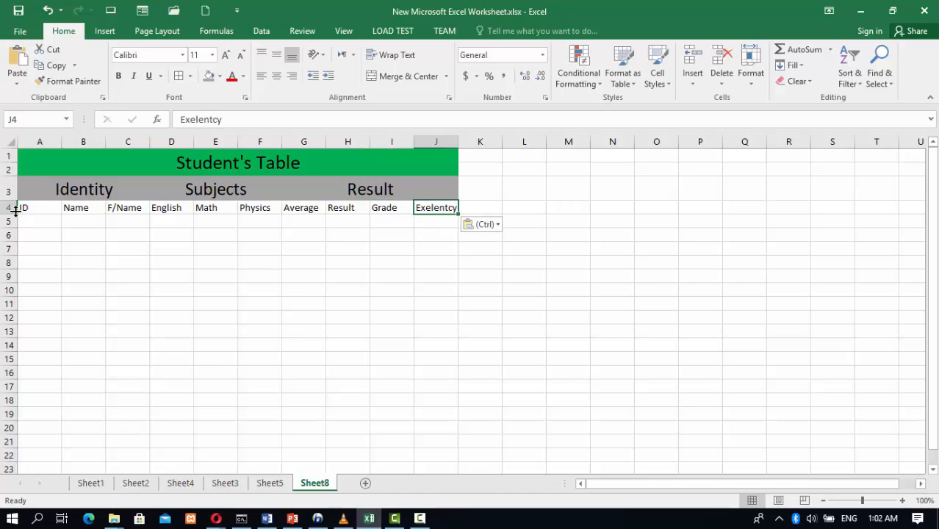
Increase the font size of the headings A4:J4 to 16
{"action": "left_click_drag", "start_coordinate": [35, 208], "coordinate": [440, 215]}
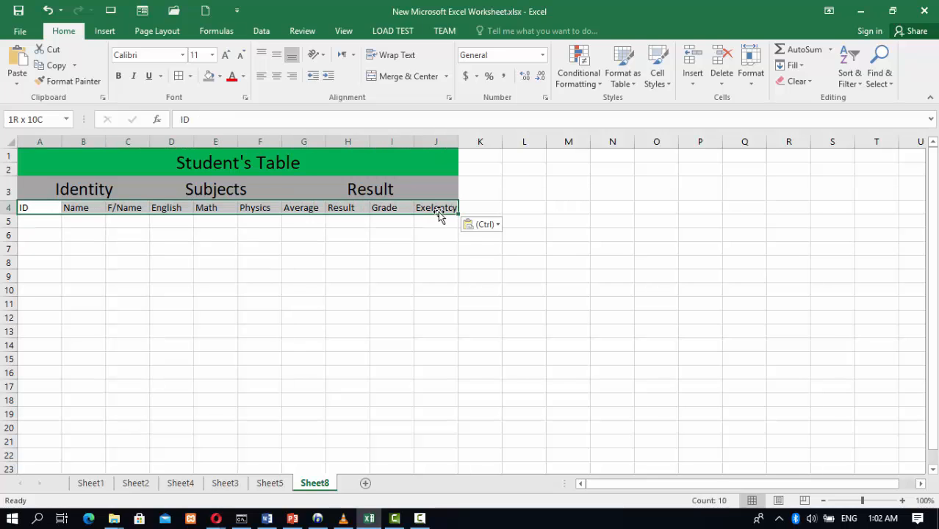
{"action": "left_click", "coordinate": [227, 55]}
{"action": "left_click", "coordinate": [227, 56]}
{"action": "left_click", "coordinate": [227, 56]}
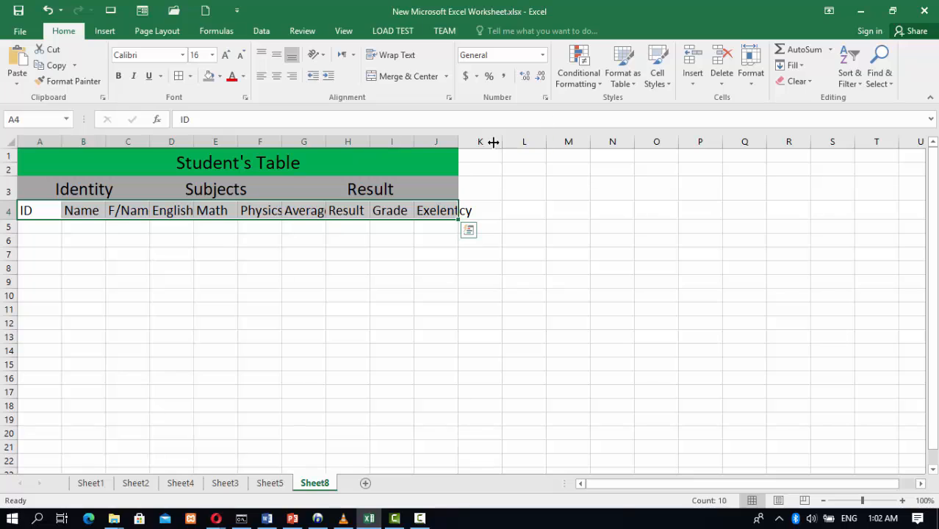
Autofit column J to its heading and center-align the row 4 headings
{"action": "double_click", "coordinate": [456, 142]}
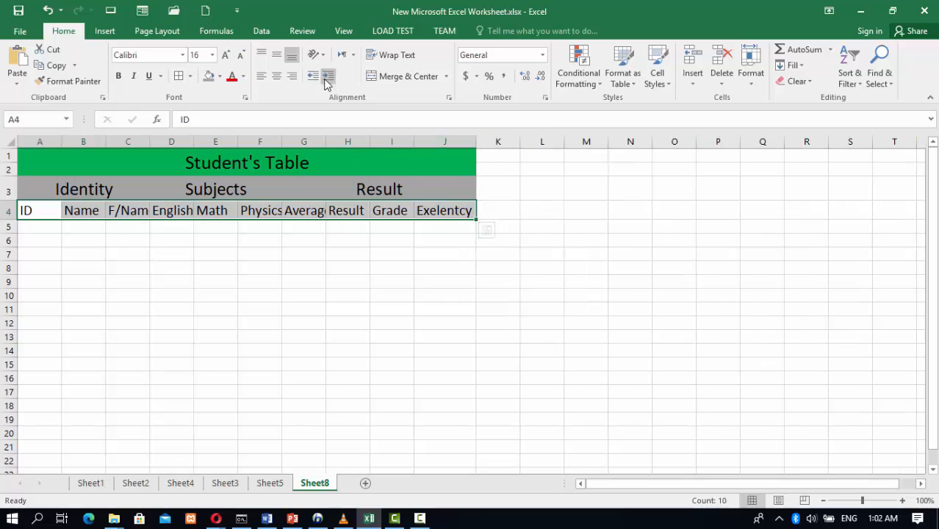
{"action": "left_click", "coordinate": [277, 57]}
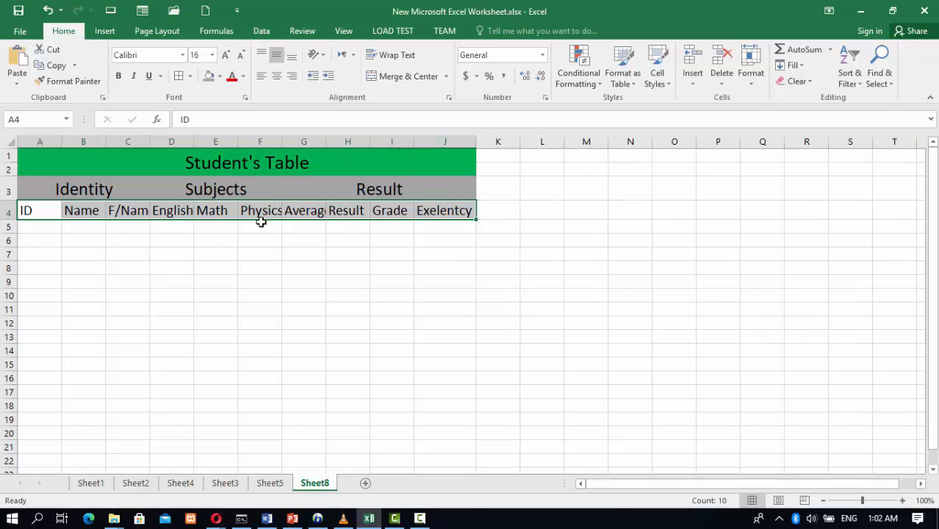
{"action": "left_click", "coordinate": [207, 239]}
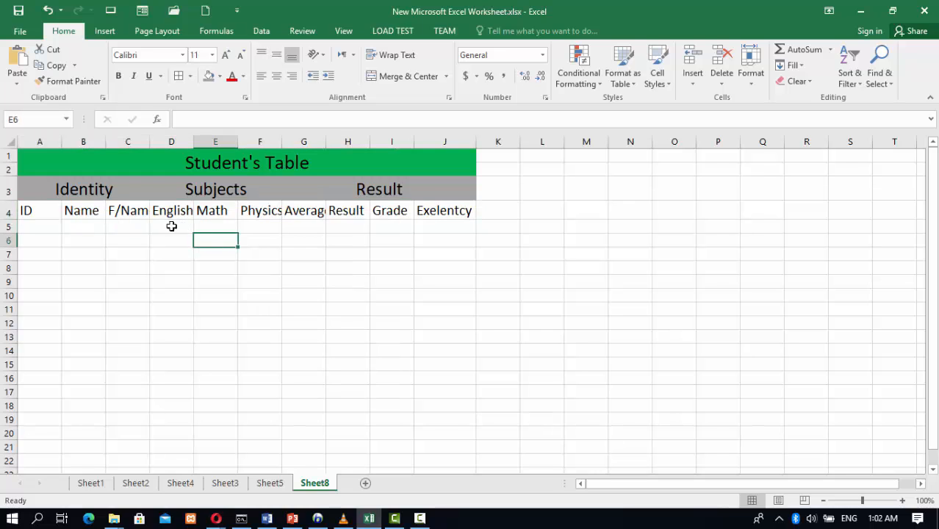
Apply all borders to the table range A1:J13 and autofit the width of column A
{"action": "left_click", "coordinate": [120, 189]}
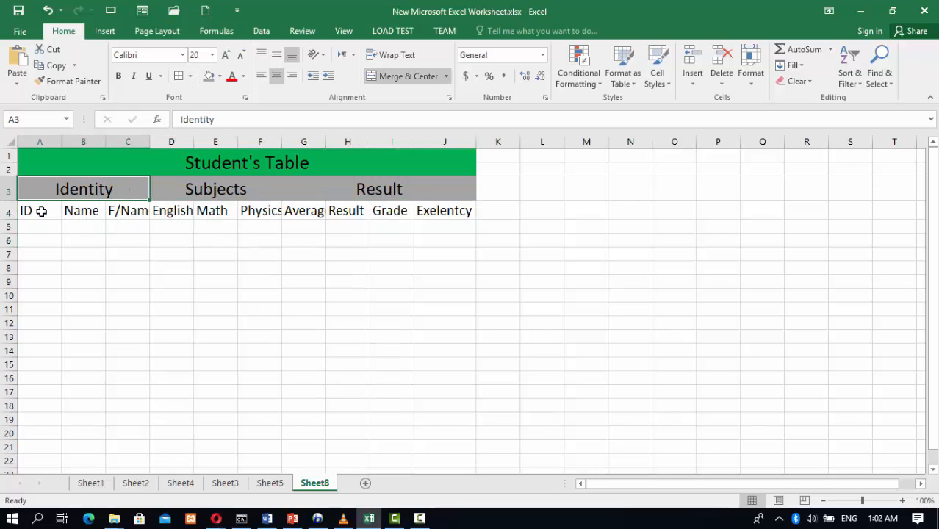
{"action": "left_click_drag", "start_coordinate": [33, 158], "coordinate": [285, 330]}
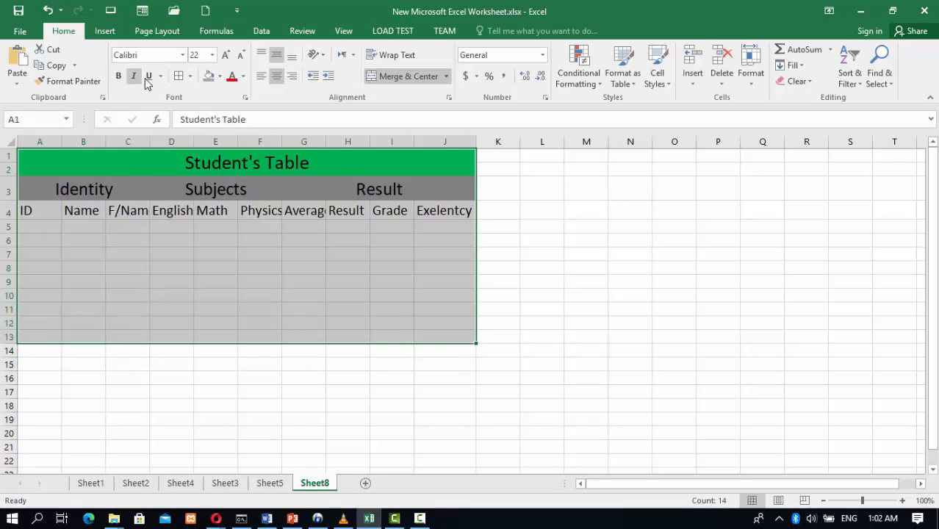
{"action": "left_click", "coordinate": [179, 76]}
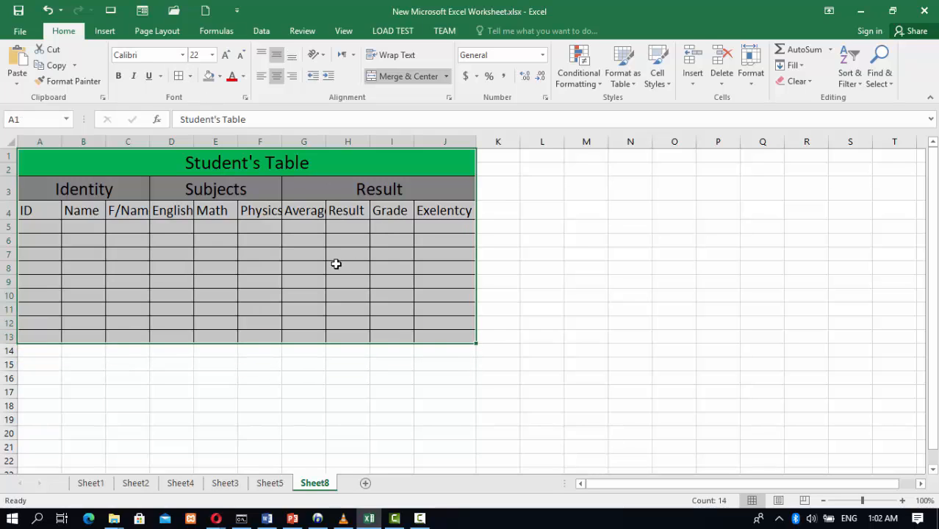
{"action": "left_click", "coordinate": [270, 254]}
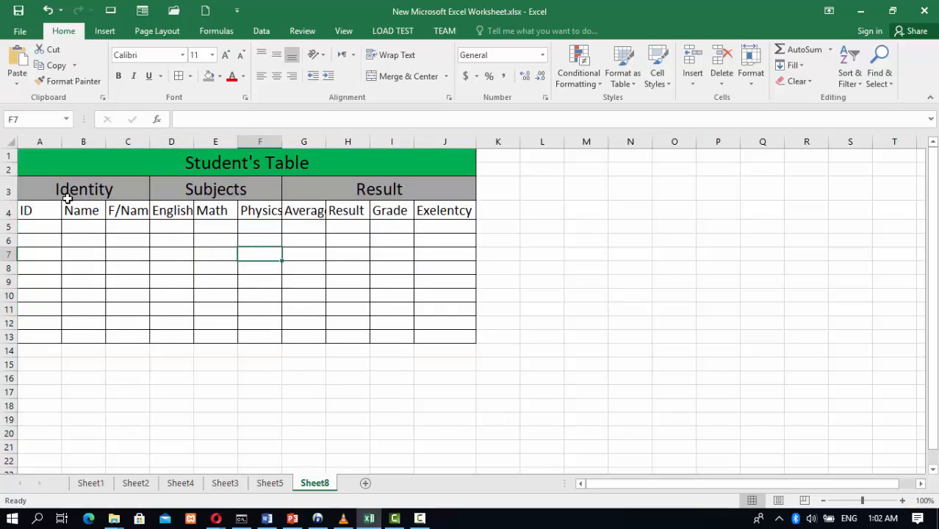
{"action": "double_click", "coordinate": [62, 141]}
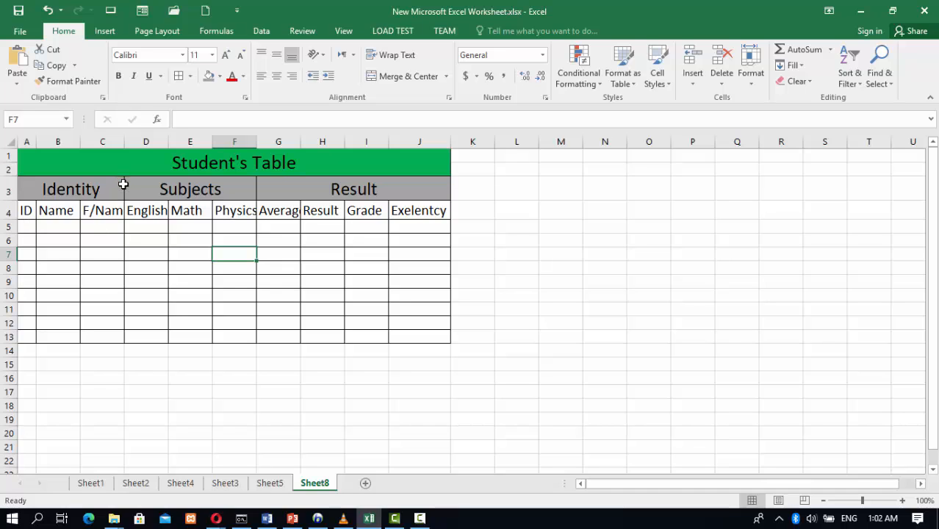
Draw thick border lines between the Identity, Subjects and Result column groups and beneath the title row
{"action": "left_click", "coordinate": [190, 76]}
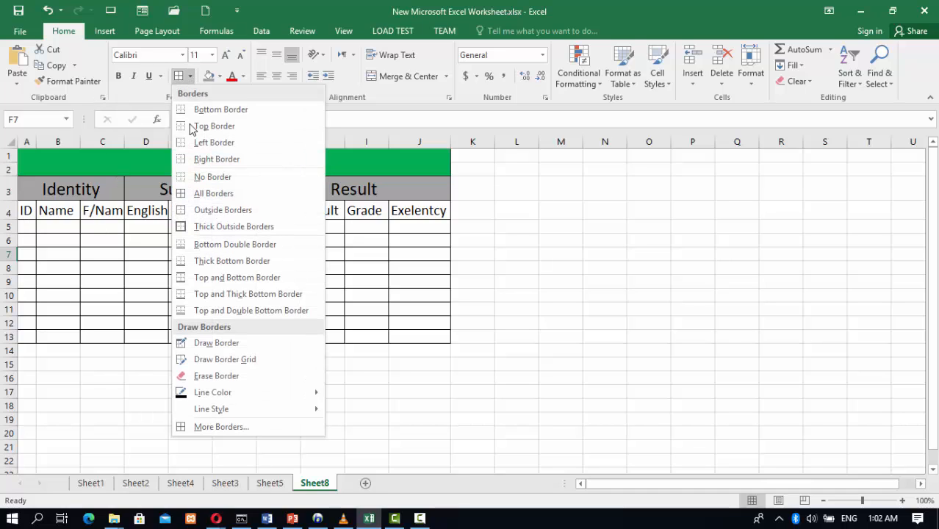
{"action": "mouse_move", "coordinate": [268, 414]}
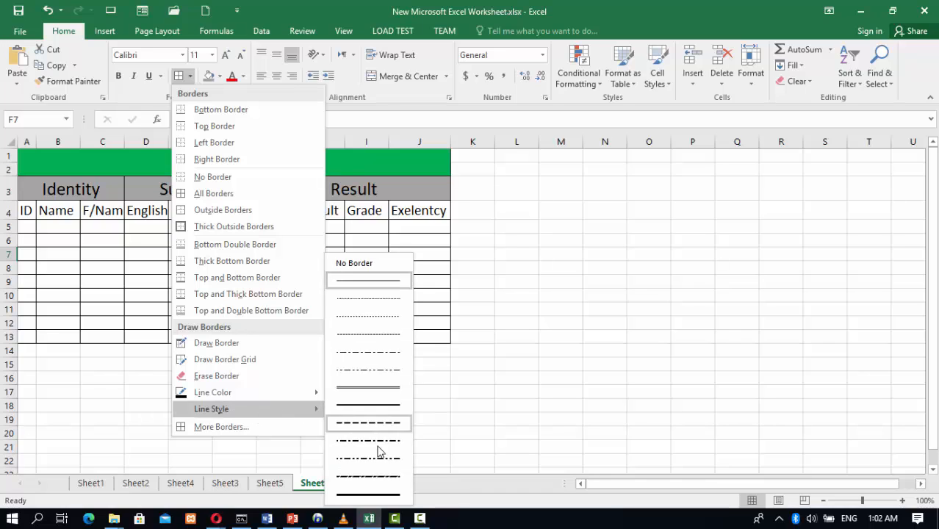
{"action": "left_click", "coordinate": [369, 494]}
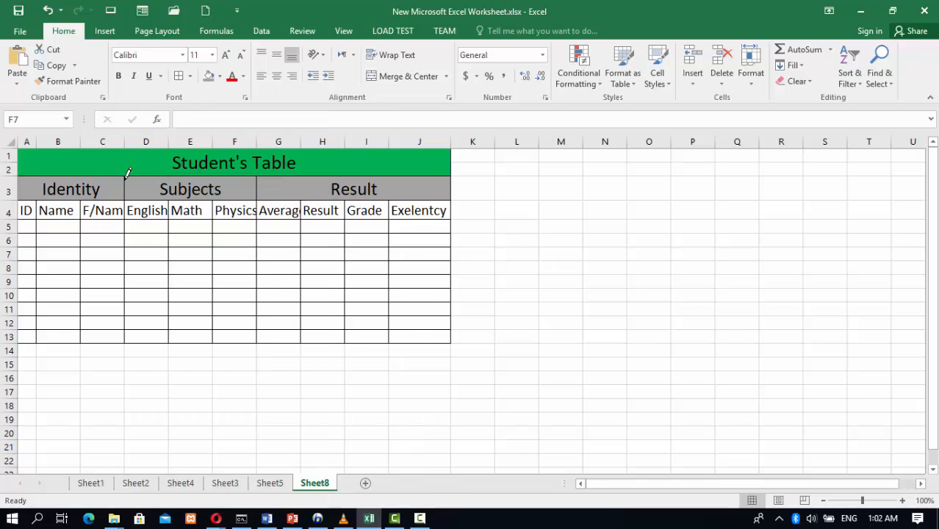
{"action": "left_click_drag", "start_coordinate": [126, 175], "coordinate": [126, 343]}
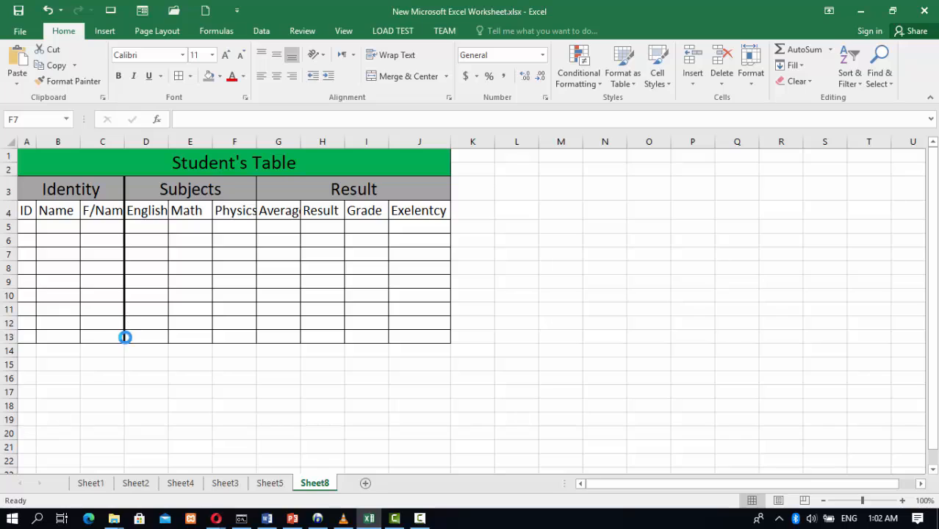
{"action": "left_click_drag", "start_coordinate": [258, 175], "coordinate": [257, 342]}
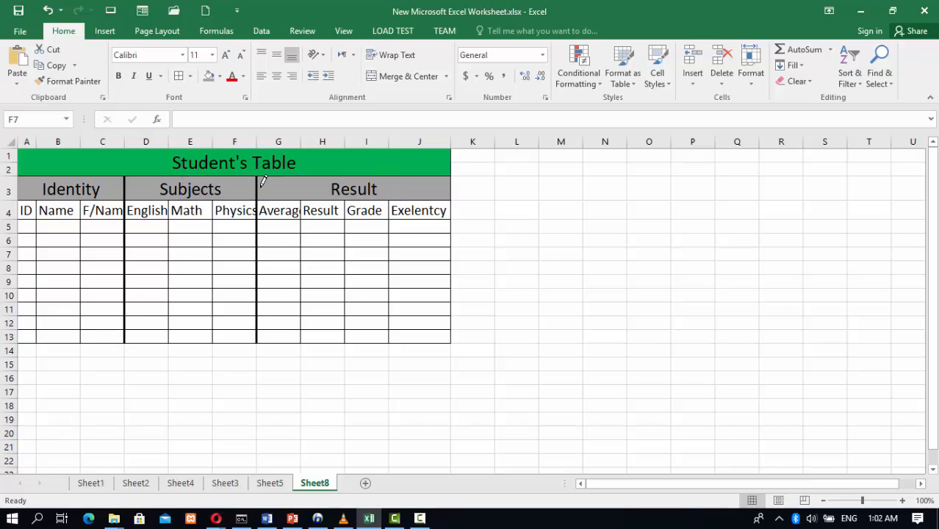
{"action": "mouse_move", "coordinate": [28, 168]}
{"action": "left_mouse_down"}
{"action": "mouse_move", "coordinate": [245, 176]}
{"action": "mouse_move", "coordinate": [357, 164]}
{"action": "mouse_move", "coordinate": [439, 177]}
{"action": "left_mouse_up"}
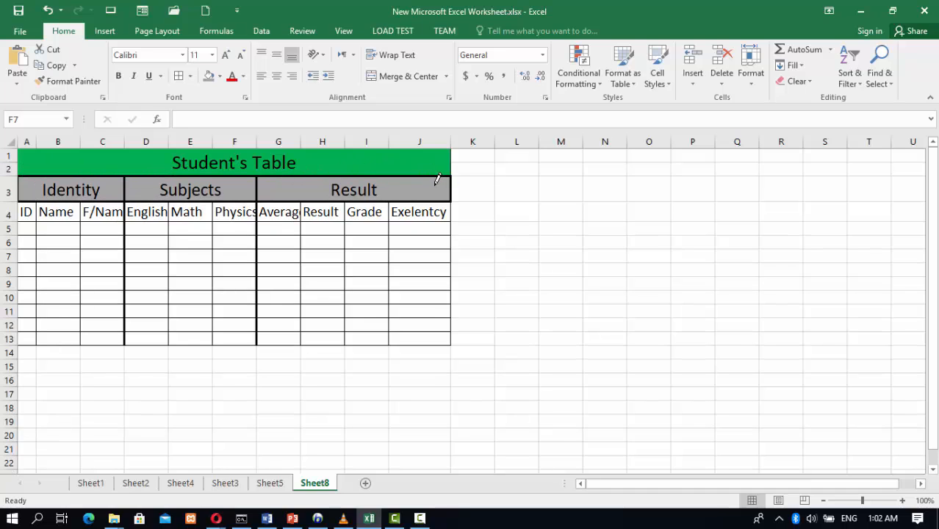
{"action": "key", "text": "BackSpace"}
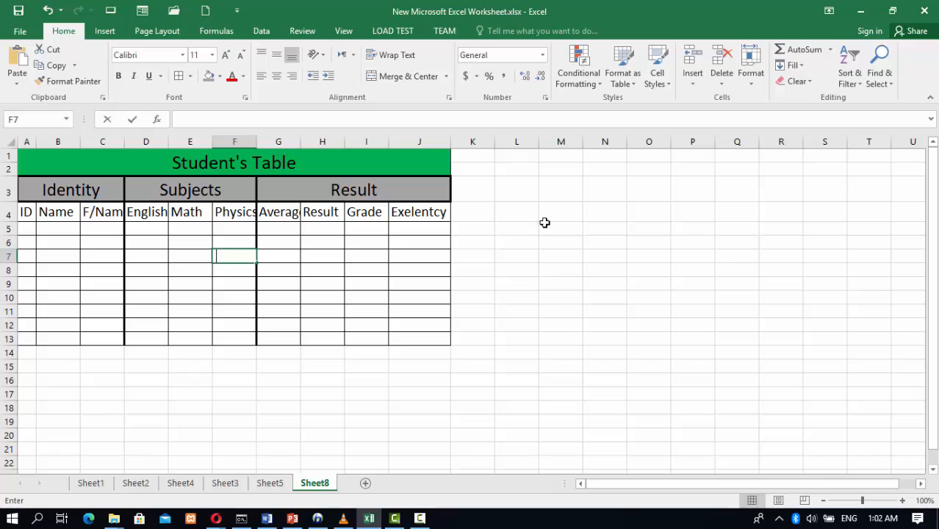
Enter the first student's record in row 5: ID 1, the student's name and the father's name
{"action": "left_click", "coordinate": [27, 229]}
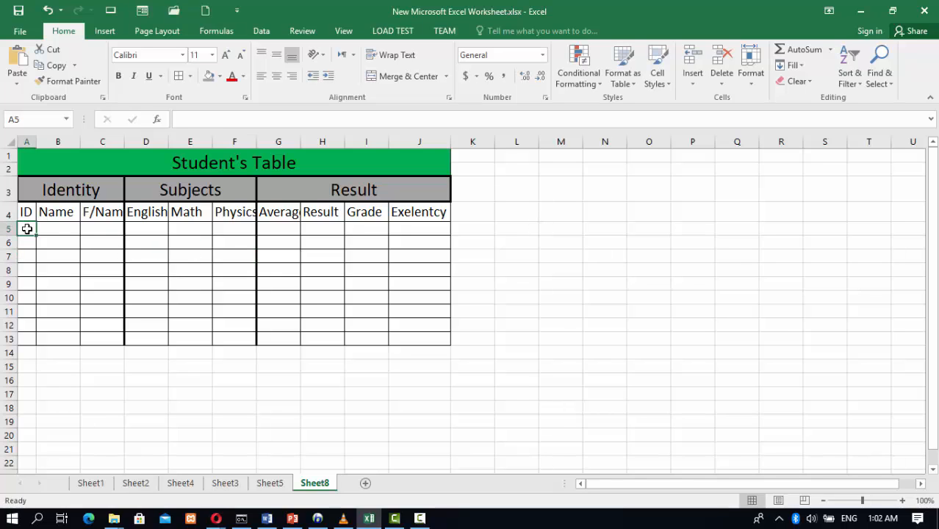
{"action": "type", "text": "1"}
{"action": "double_click", "coordinate": [55, 228]}
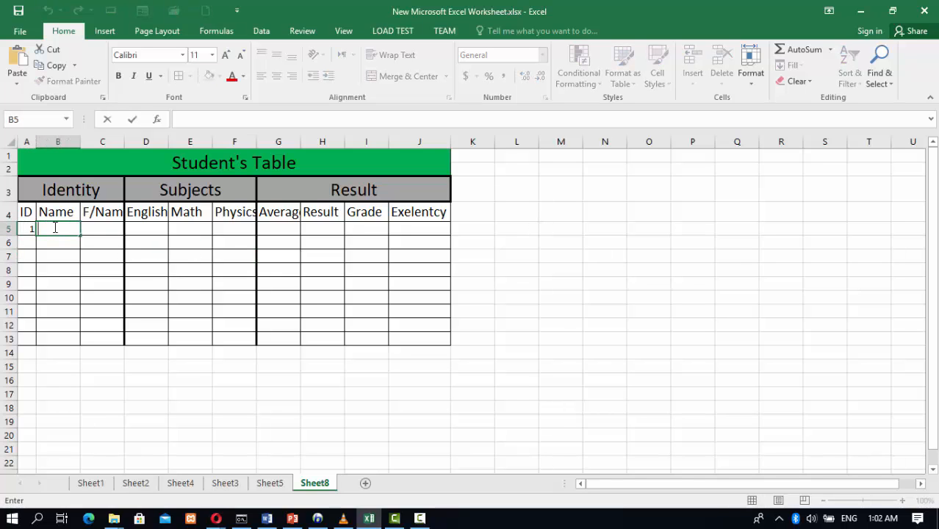
{"action": "type", "text": "Ali"}
{"action": "key", "text": "Tab"}
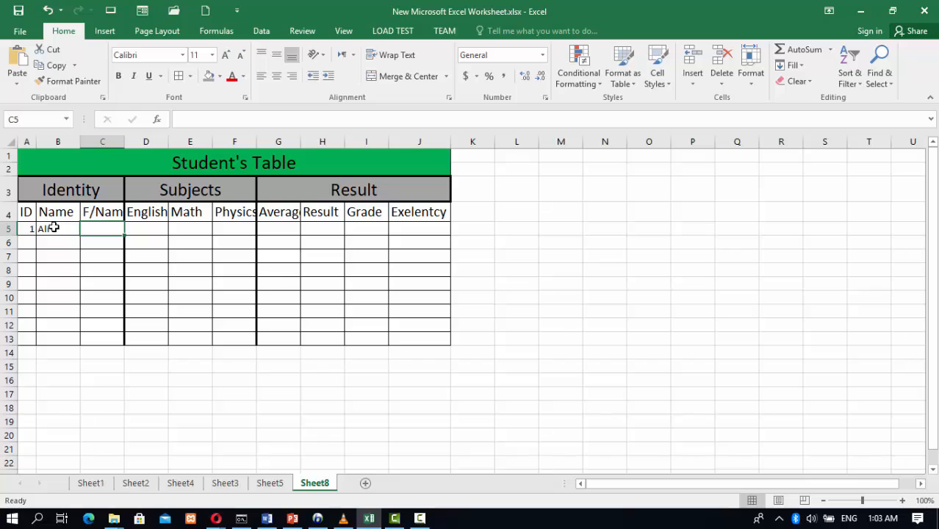
{"action": "type", "text": "Karim"}
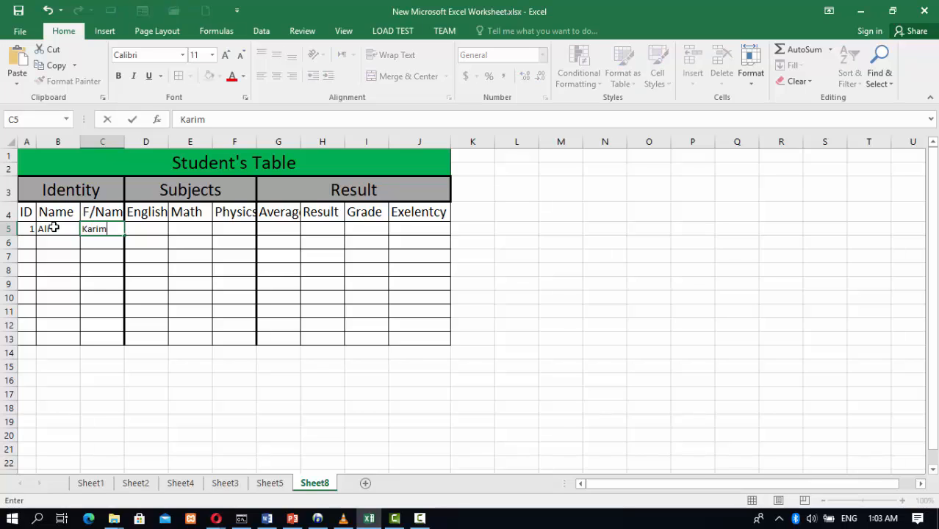
{"action": "left_click", "coordinate": [150, 229]}
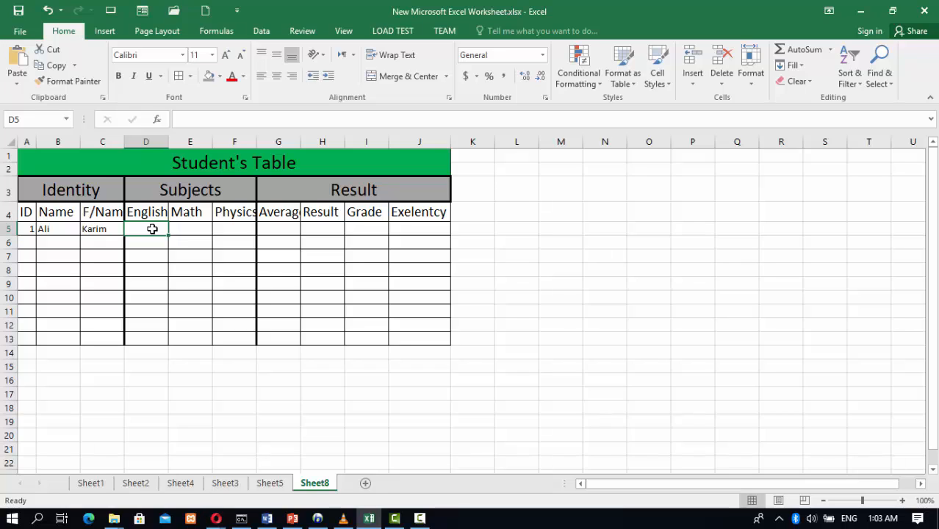
Enter scores 80, 90 and 50 for English, Math and Physics in row 5 and autofit column F
{"action": "type", "text": "80"}
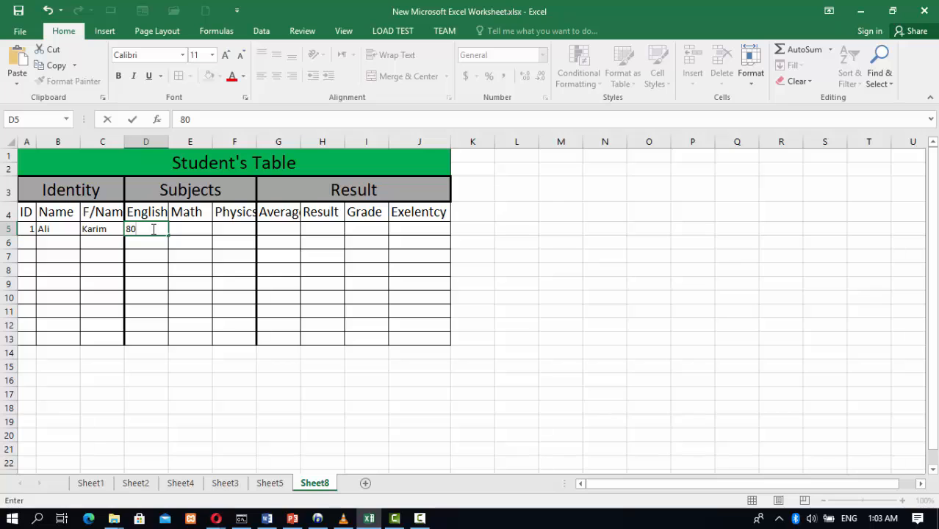
{"action": "key", "text": "Tab"}
{"action": "type", "text": "90"}
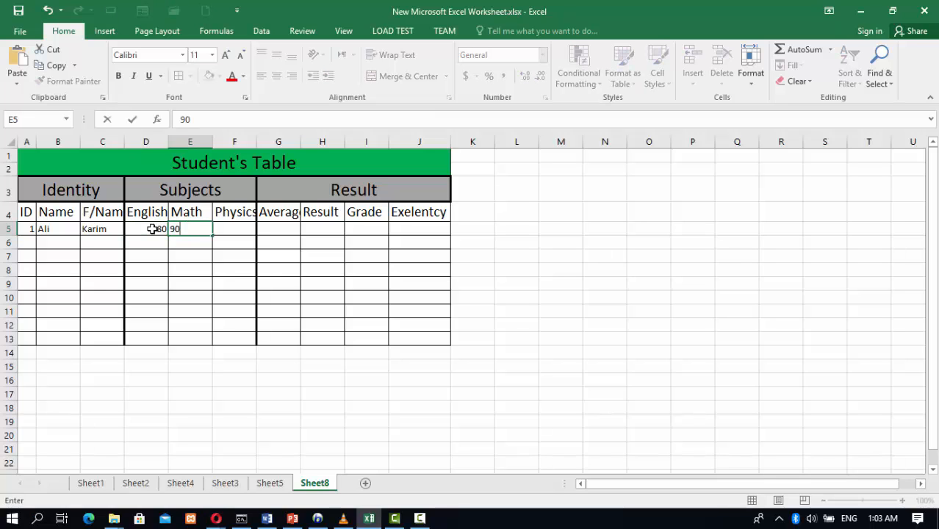
{"action": "key", "text": "Tab"}
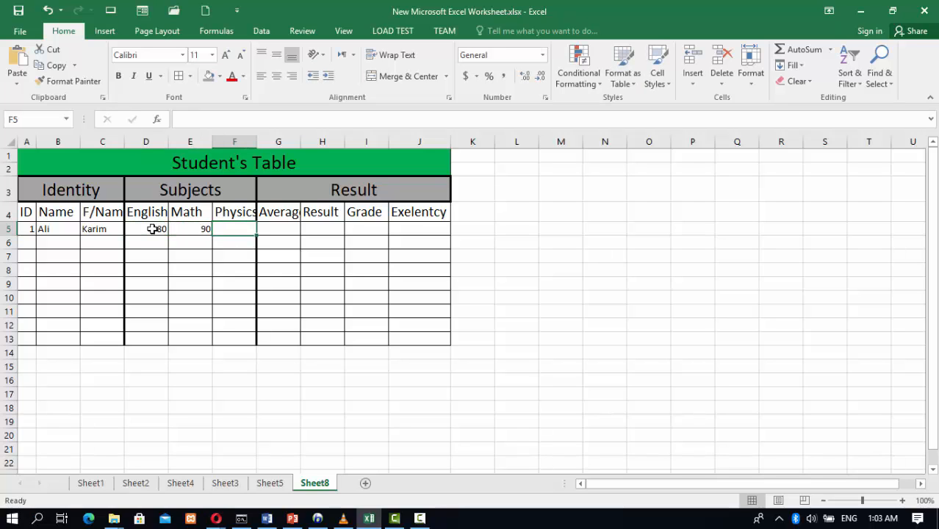
{"action": "type", "text": "50"}
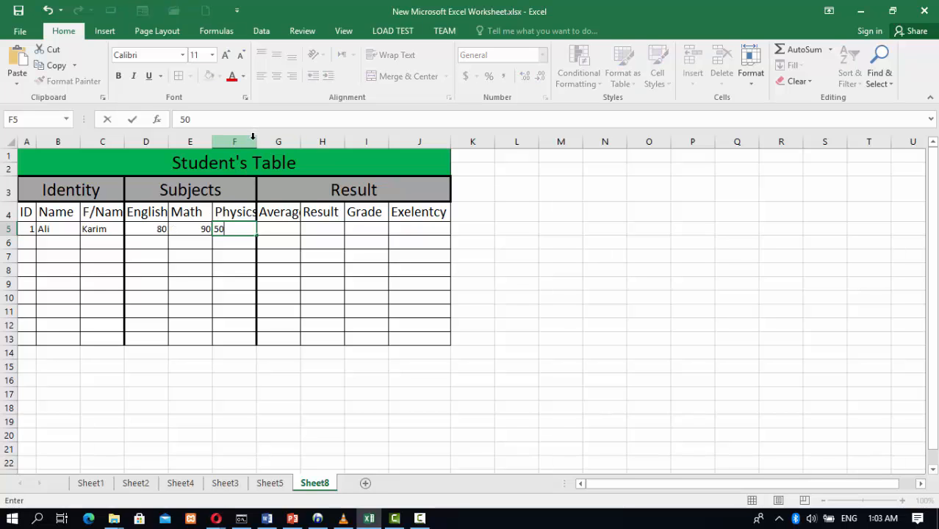
{"action": "left_click", "coordinate": [254, 140]}
{"action": "double_click", "coordinate": [256, 141]}
Enter an AVERAGE formula in G5 averaging the three subject scores D5:F5
{"action": "left_click", "coordinate": [274, 246]}
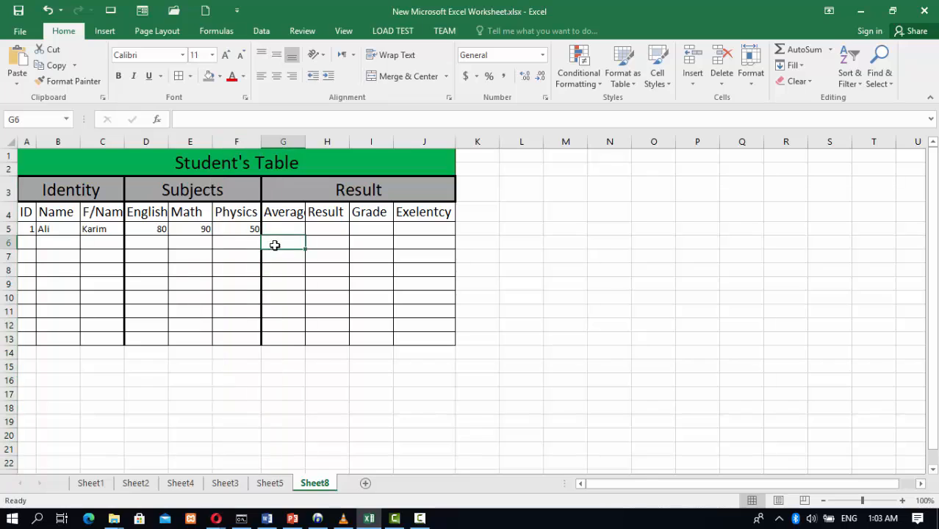
{"action": "left_click_drag", "start_coordinate": [234, 229], "coordinate": [147, 229]}
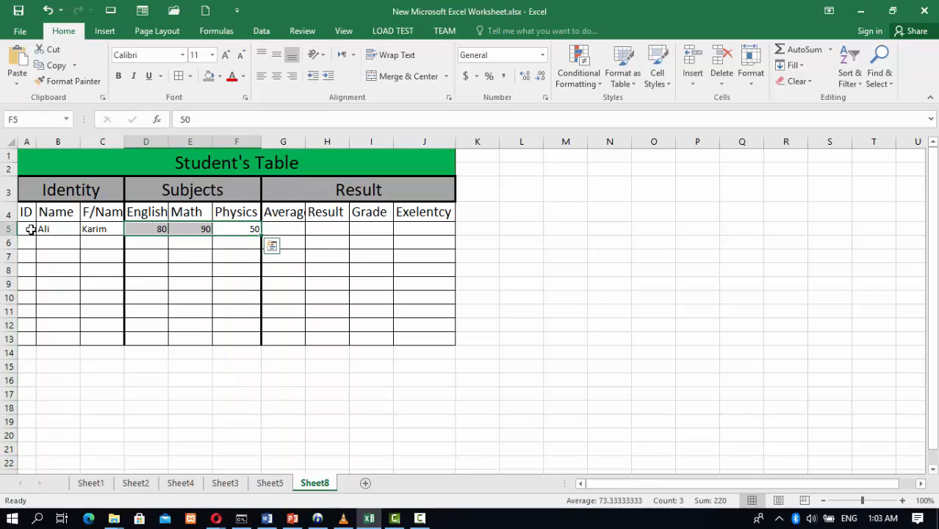
{"action": "left_click", "coordinate": [297, 232]}
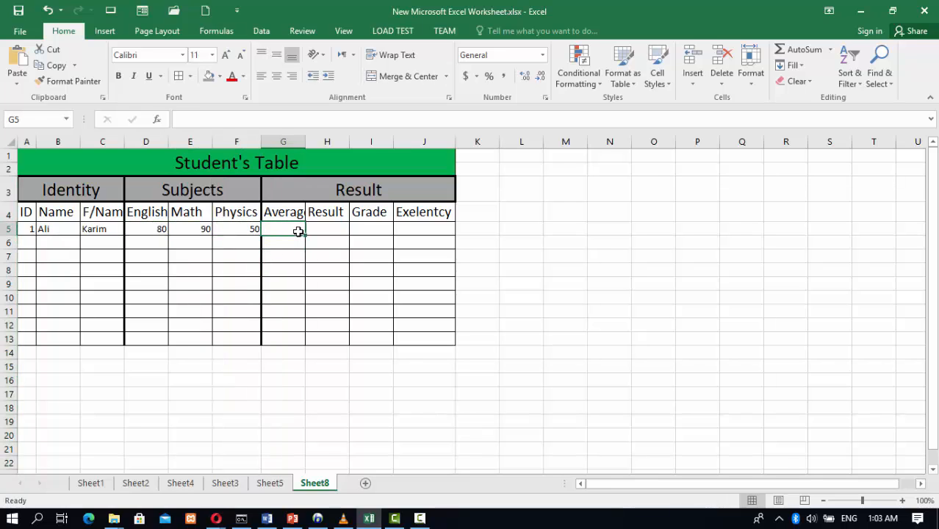
{"action": "type", "text": "=a"}
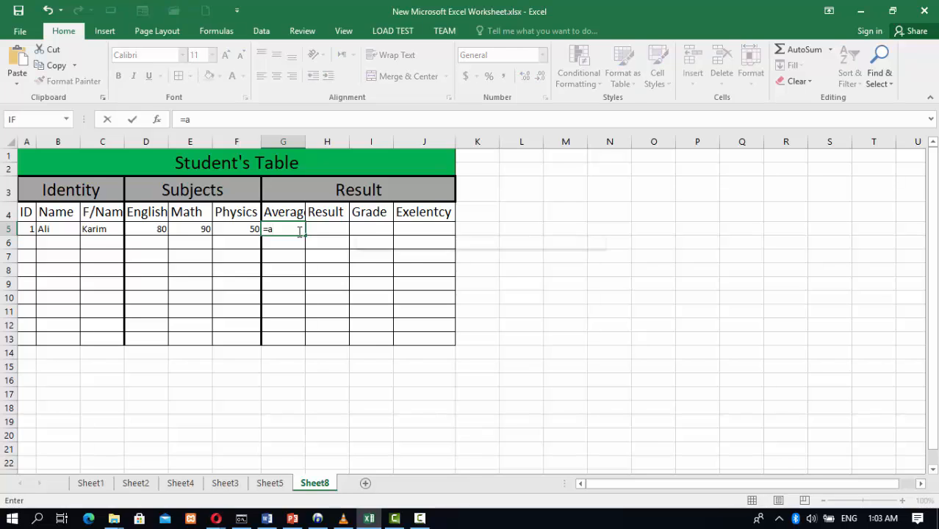
{"action": "type", "text": "vera"}
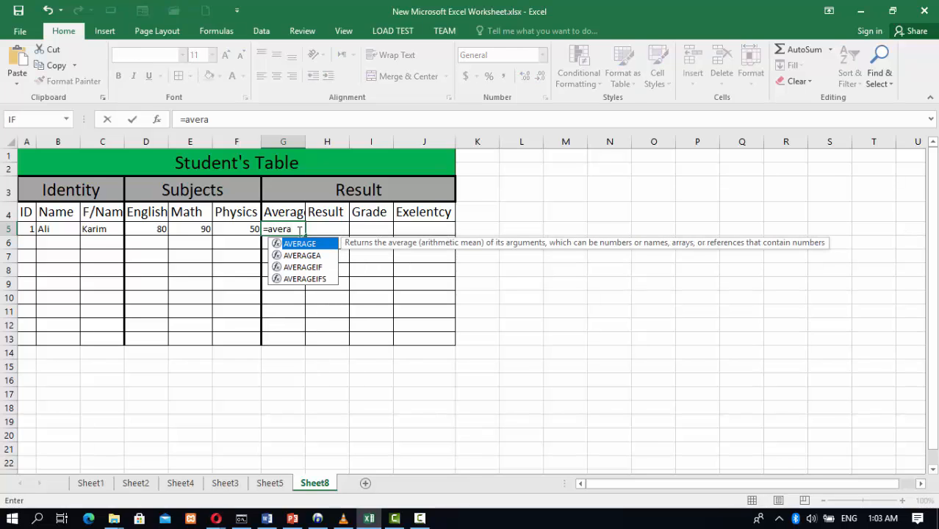
{"action": "key", "text": "Tab"}
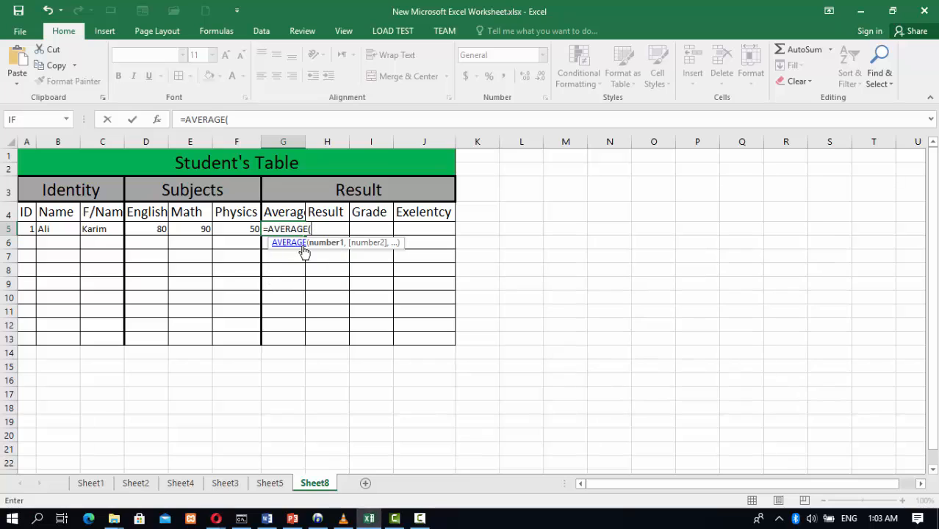
{"action": "left_click_drag", "start_coordinate": [145, 231], "coordinate": [226, 226]}
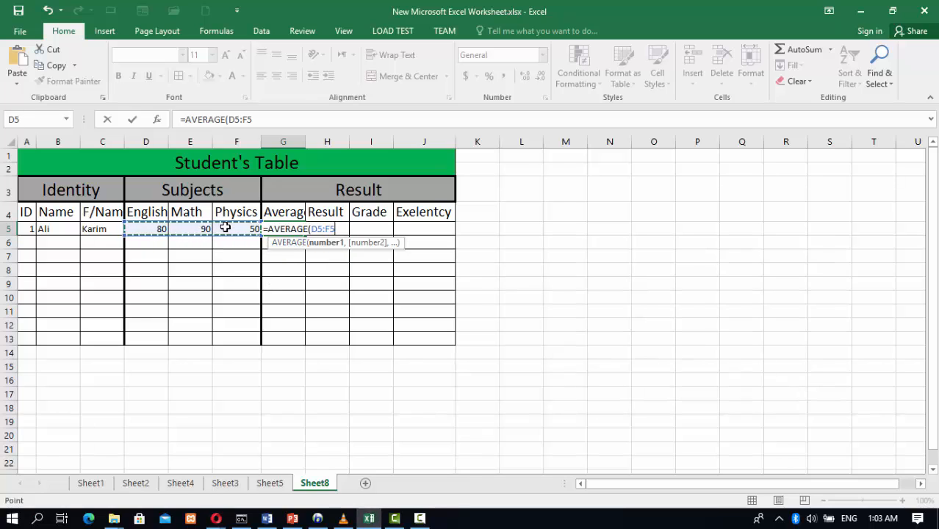
{"action": "type", "text": ")"}
{"action": "key", "text": "Return"}
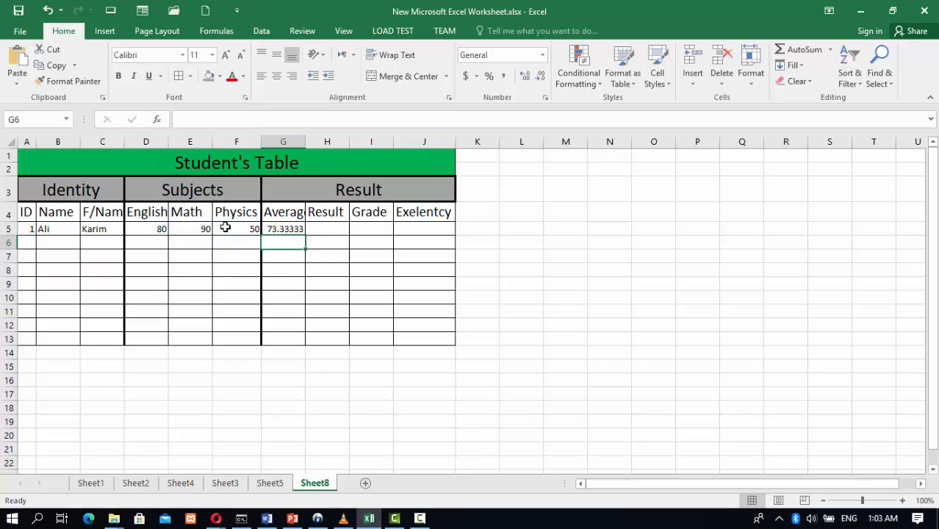
Format the average cell G5 with the Number format
{"action": "left_click", "coordinate": [282, 229]}
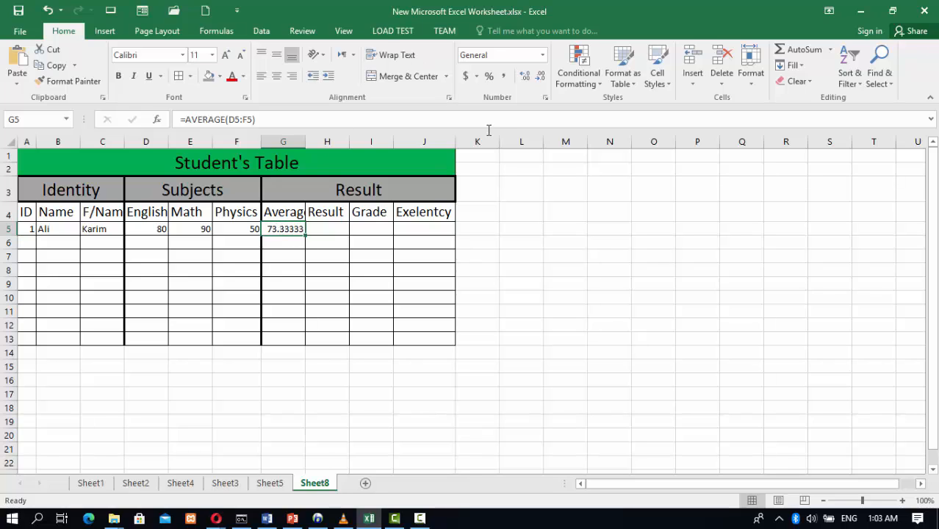
{"action": "left_click", "coordinate": [489, 79]}
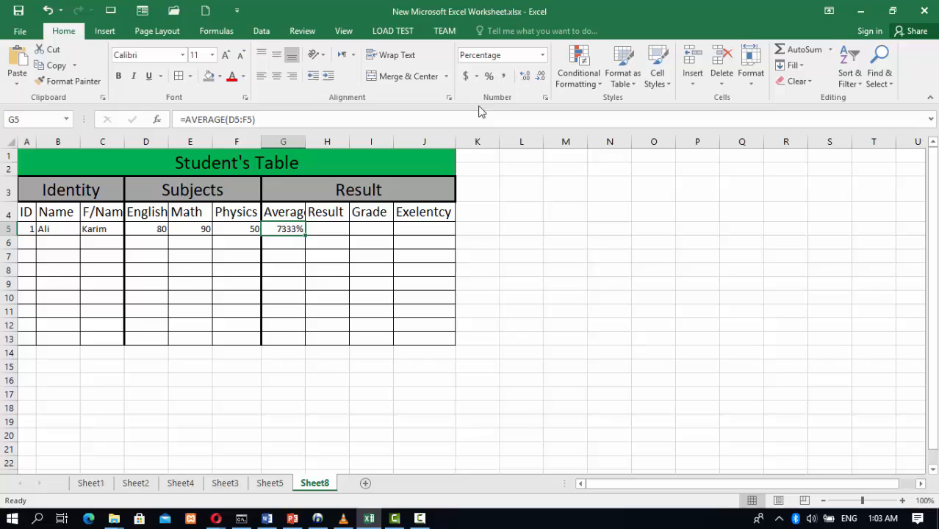
{"action": "left_click", "coordinate": [522, 78]}
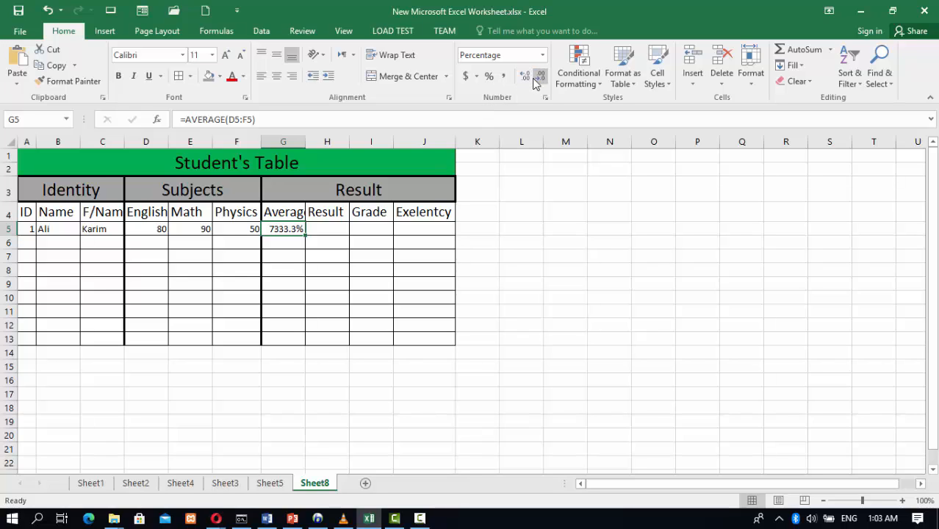
{"action": "left_click", "coordinate": [540, 77]}
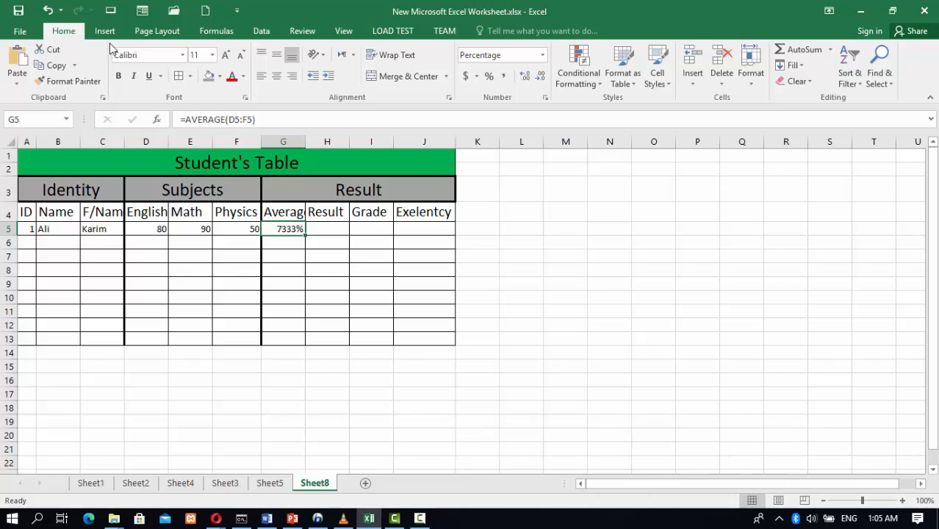
{"action": "left_click", "coordinate": [542, 57]}
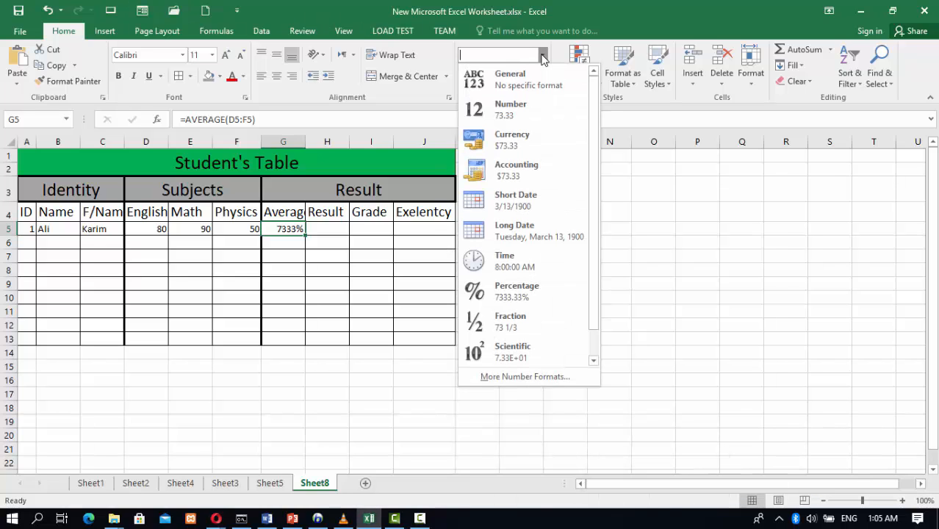
{"action": "left_click", "coordinate": [514, 112]}
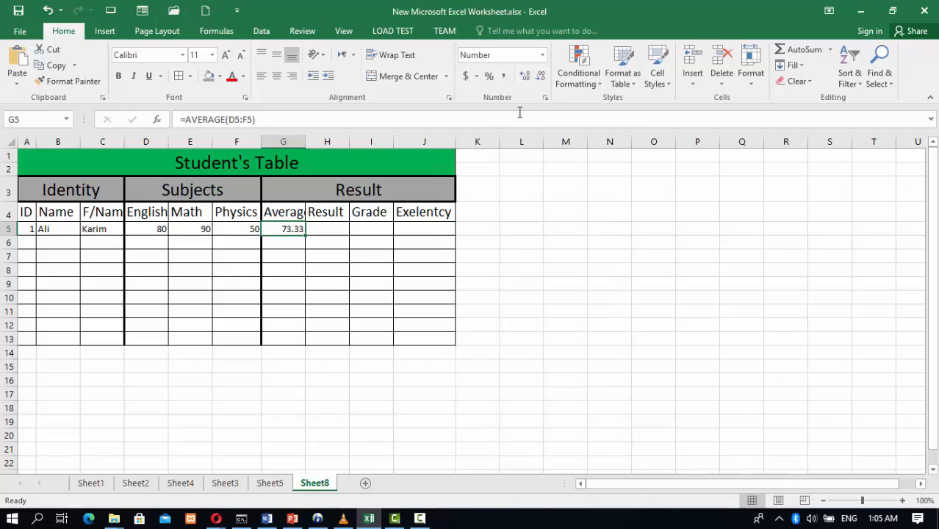
Enter =IF(G5>=50,"Pass","Fail") in H5, fixing the mistyped quote before the Pass text
{"action": "left_click", "coordinate": [325, 246]}
{"action": "left_click", "coordinate": [328, 228]}
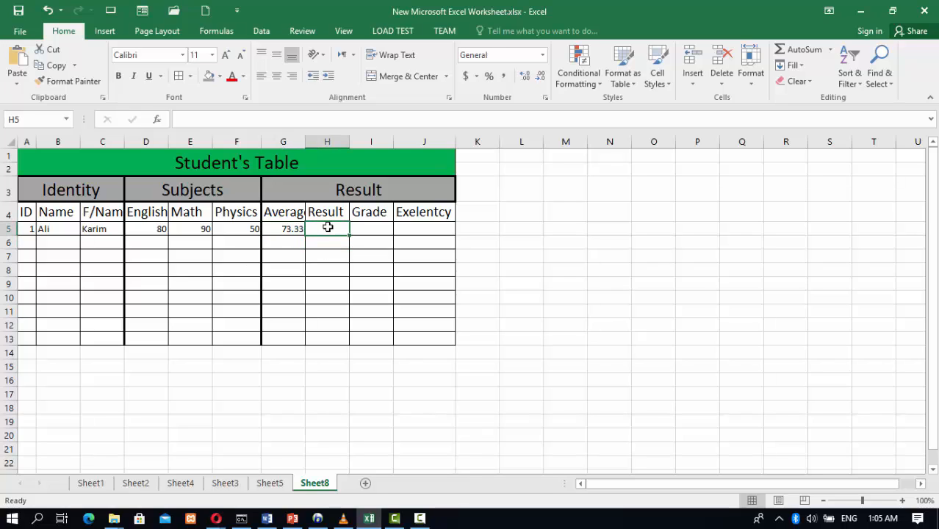
{"action": "type", "text": "=if"}
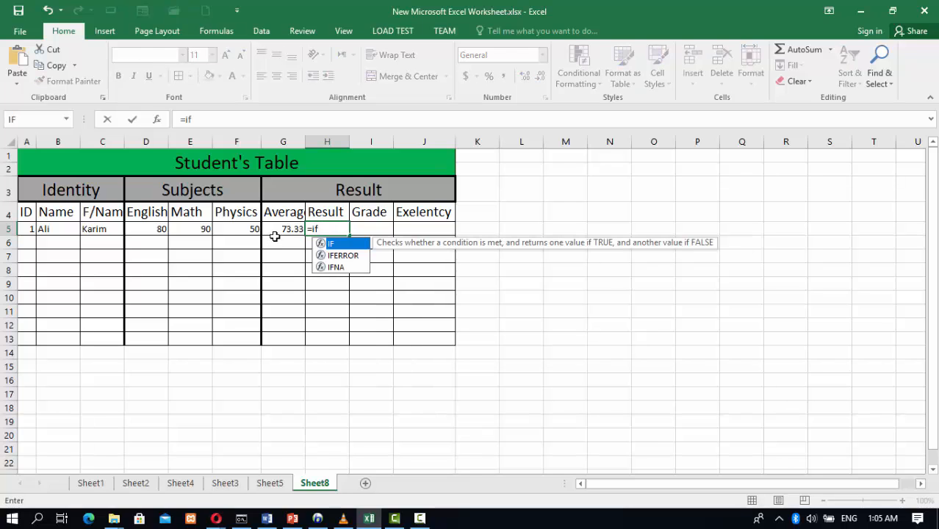
{"action": "type", "text": "("}
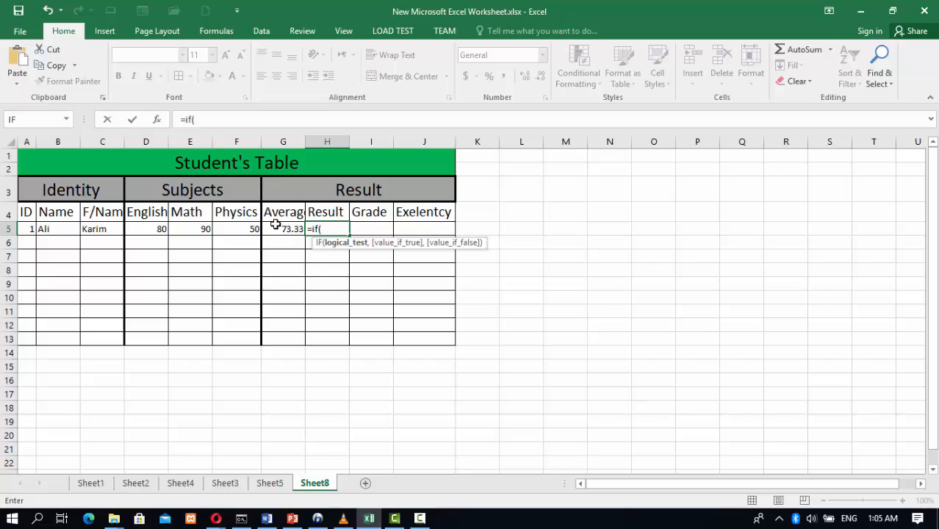
{"action": "left_click", "coordinate": [287, 228]}
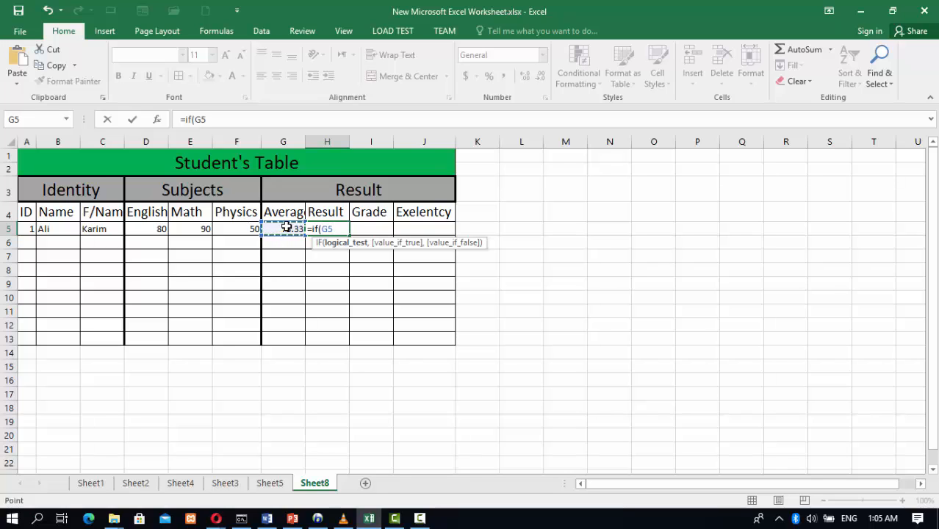
{"action": "type", "text": ">=50,"}
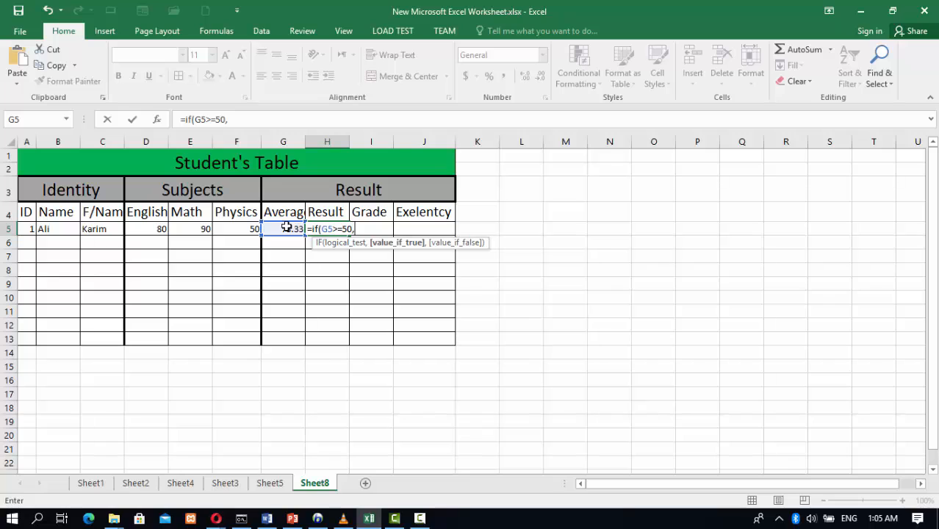
{"action": "type", "text": "'"}
{"action": "type", "text": "Pass"}
{"action": "type", "text": "\""}
{"action": "type", "text": ","}
{"action": "type", "text": "\""}
{"action": "type", "text": "Fail"}
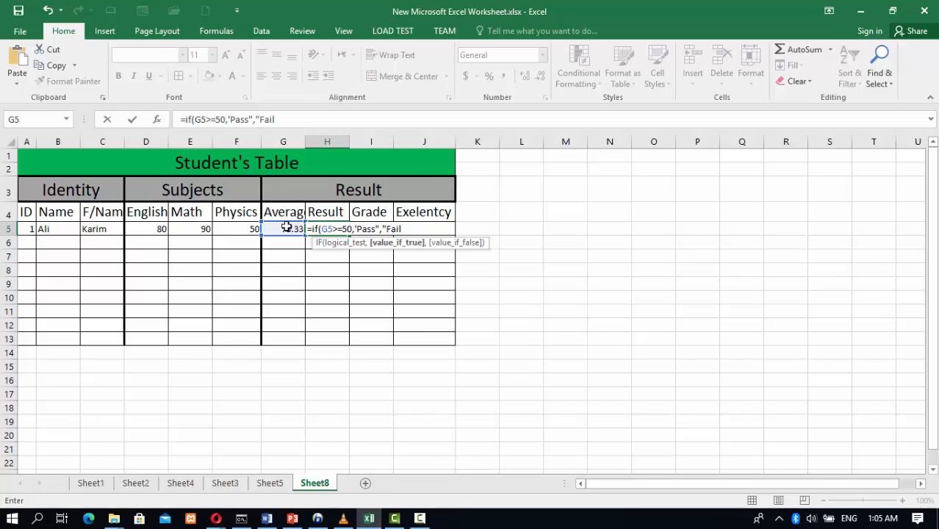
{"action": "left_click", "coordinate": [355, 228]}
{"action": "key", "text": "BackSpace"}
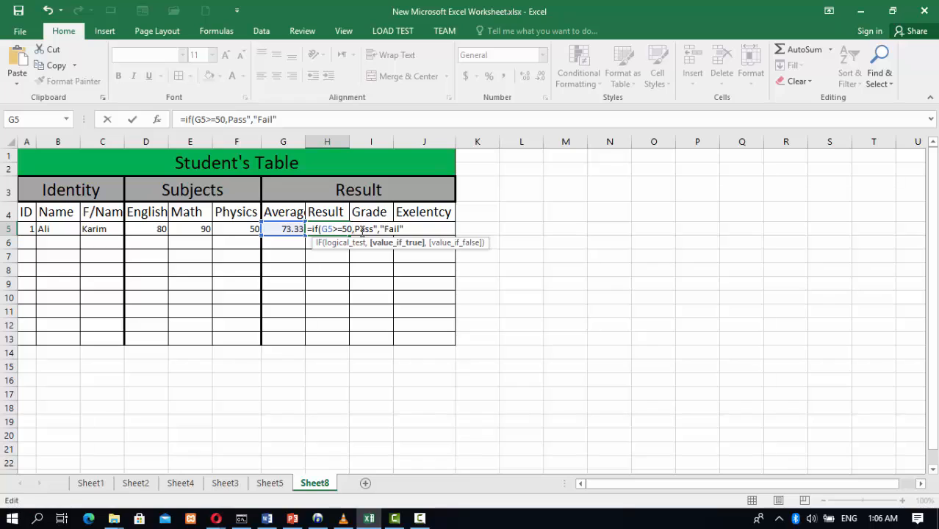
{"action": "type", "text": "\""}
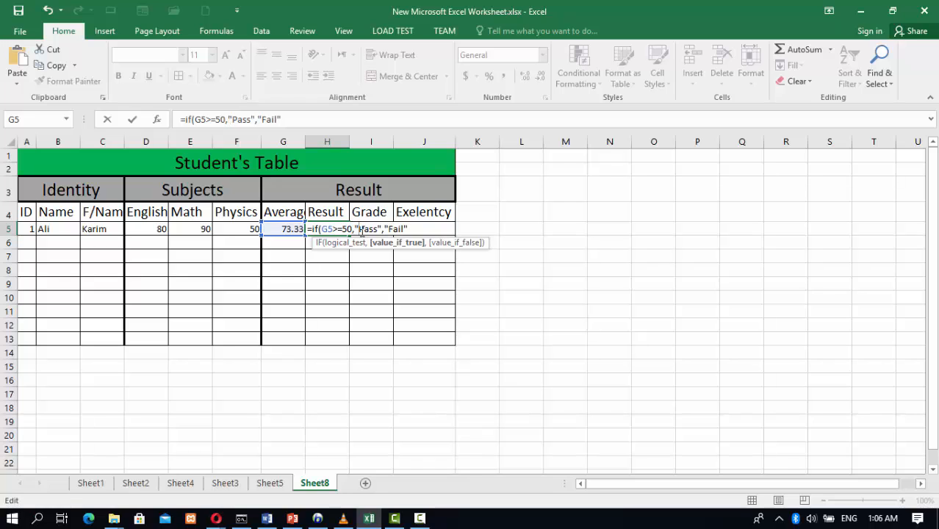
{"action": "left_click", "coordinate": [413, 229]}
{"action": "type", "text": ")"}
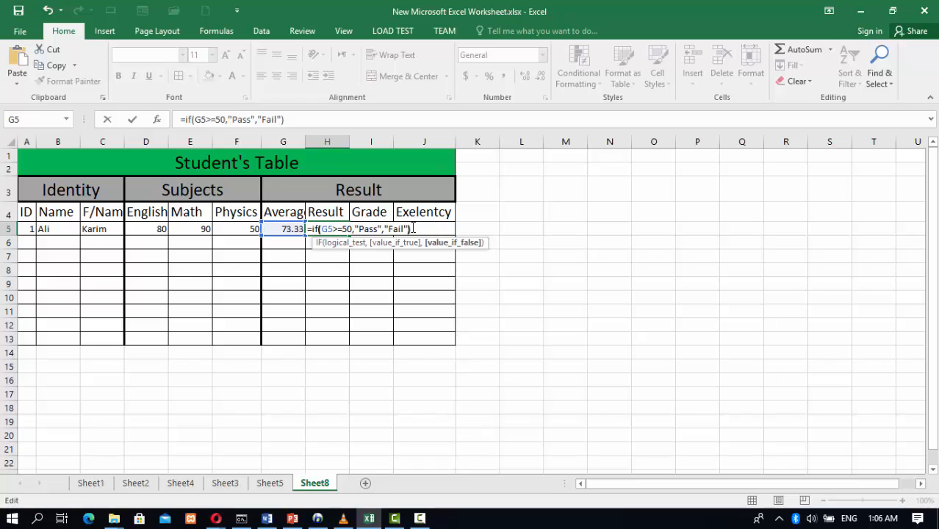
{"action": "key", "text": "Return"}
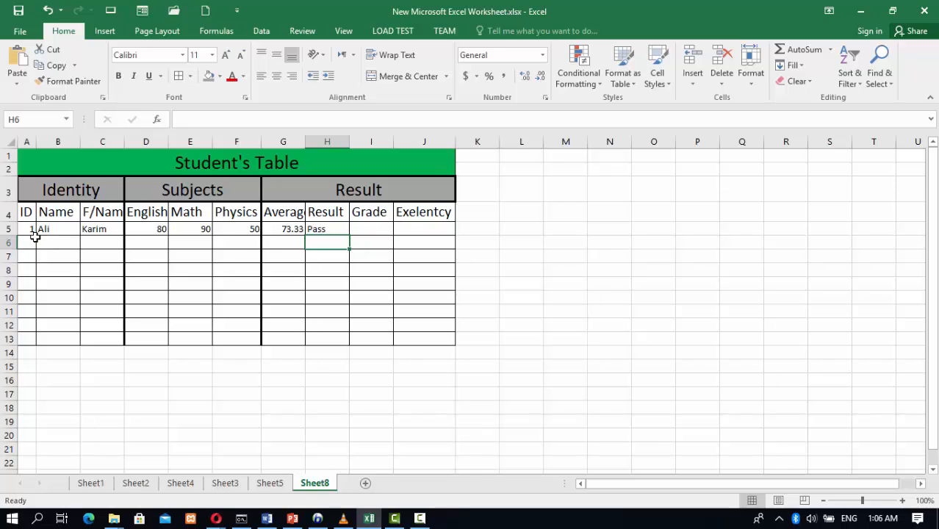
Start the second student's row by entering ID 2 in A6
{"action": "left_click", "coordinate": [26, 242]}
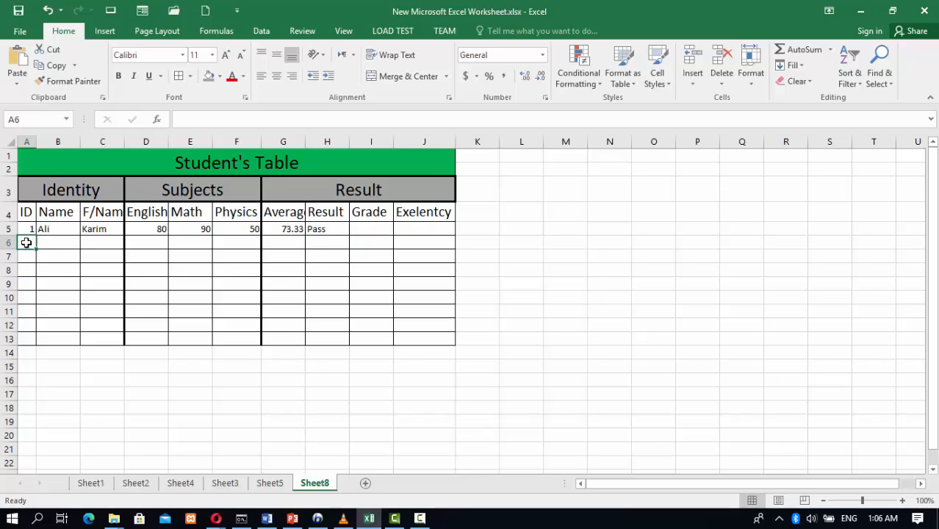
{"action": "type", "text": "2"}
{"action": "left_click", "coordinate": [47, 244]}
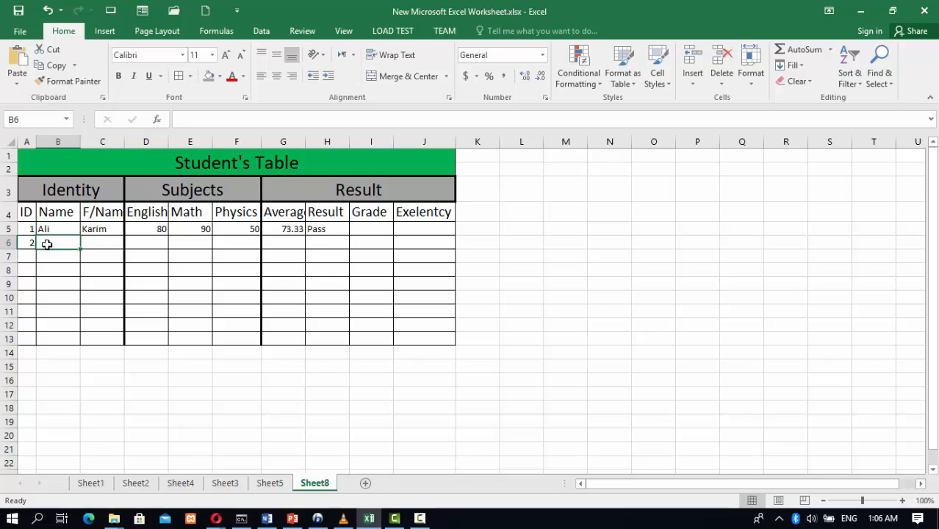
Enter the second student's name in B6 and father's name in C6
{"action": "type", "text": "Najee"}
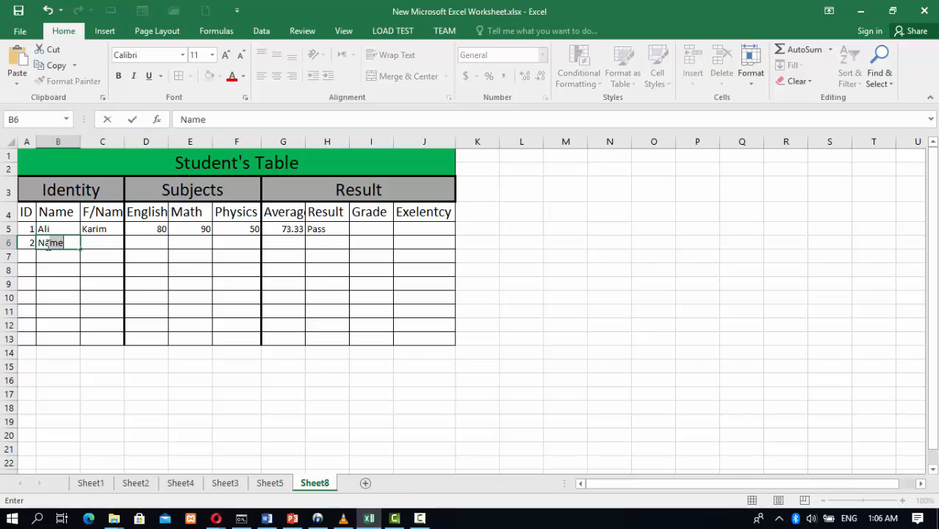
{"action": "type", "text": "b"}
{"action": "key", "text": "Tab"}
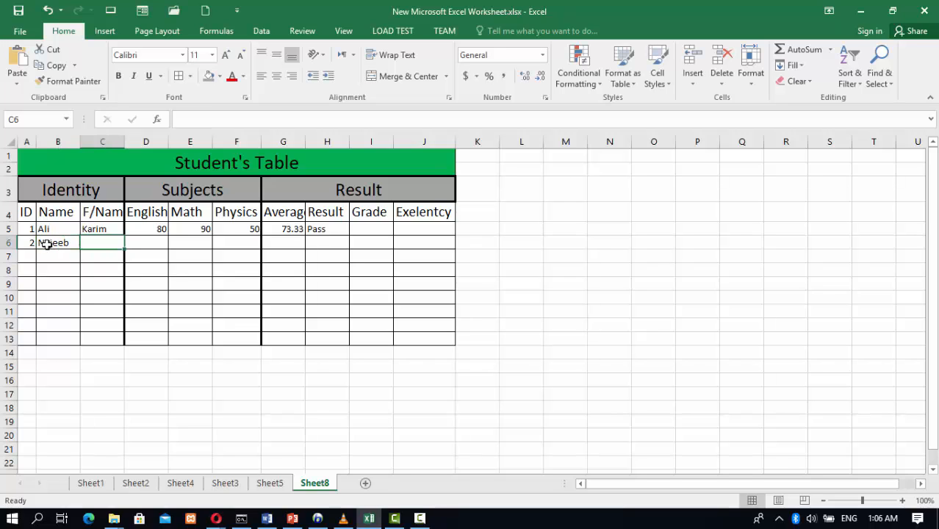
{"action": "type", "text": "Kabi"}
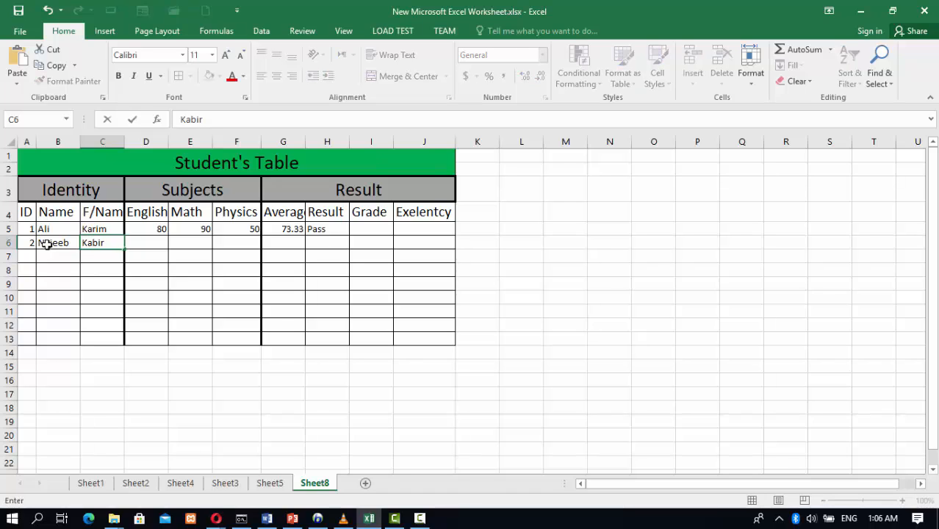
{"action": "type", "text": "r"}
Enter the second student's scores 50, 40 and 30 in D6:F6, correcting the mistyped Math score
{"action": "left_click", "coordinate": [153, 244]}
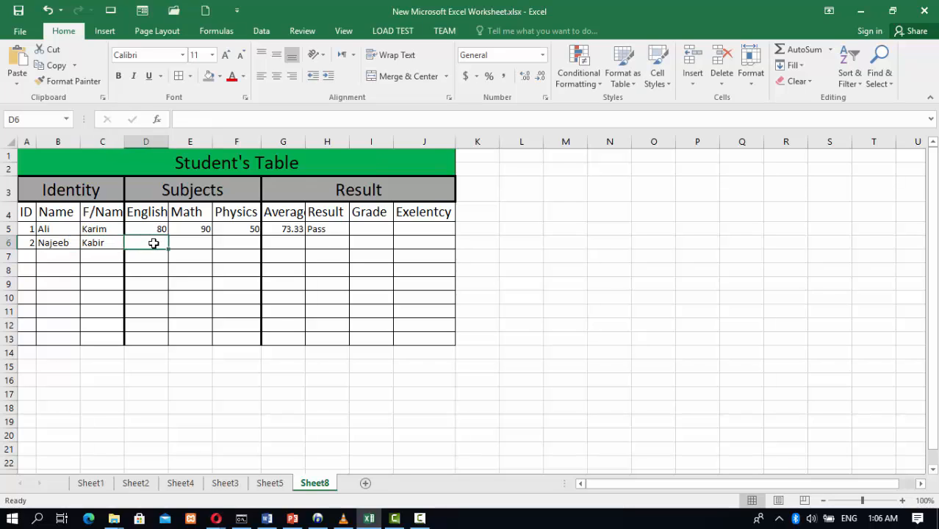
{"action": "type", "text": "5"}
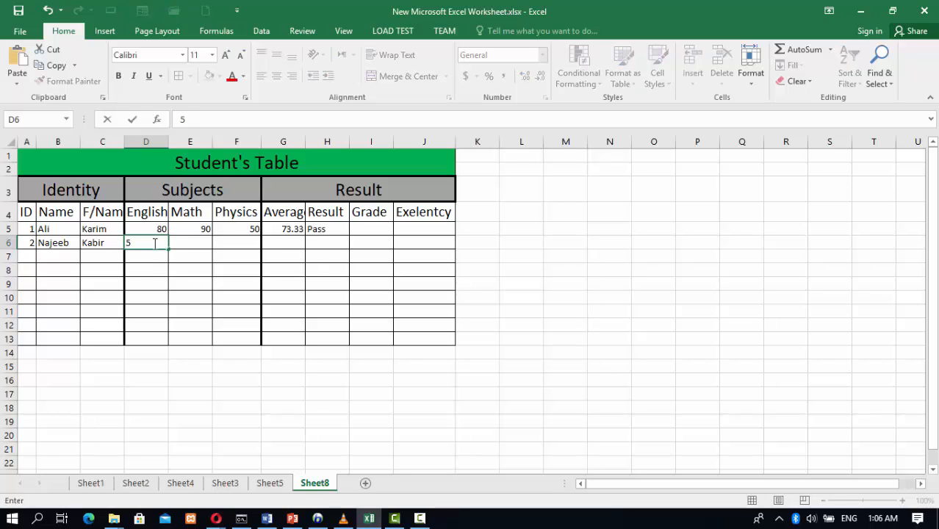
{"action": "type", "text": "0"}
{"action": "left_click", "coordinate": [178, 245]}
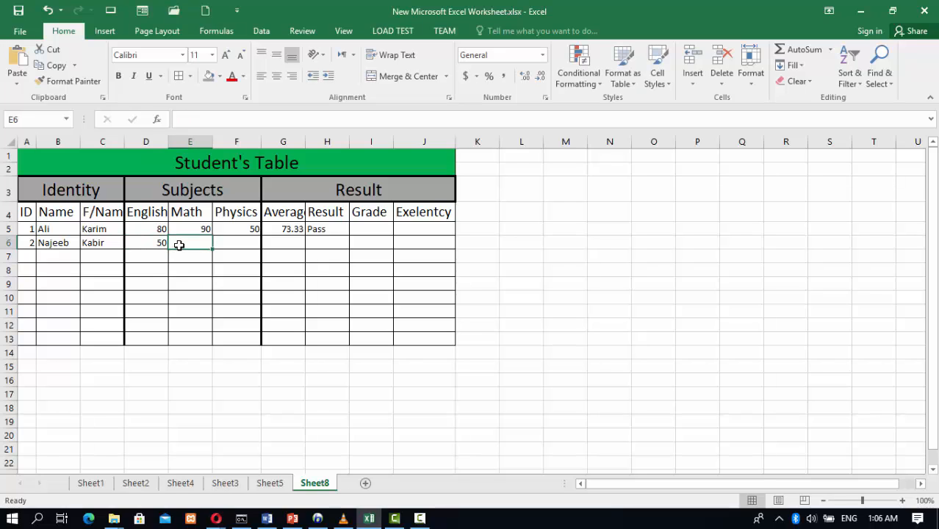
{"action": "type", "text": "400"}
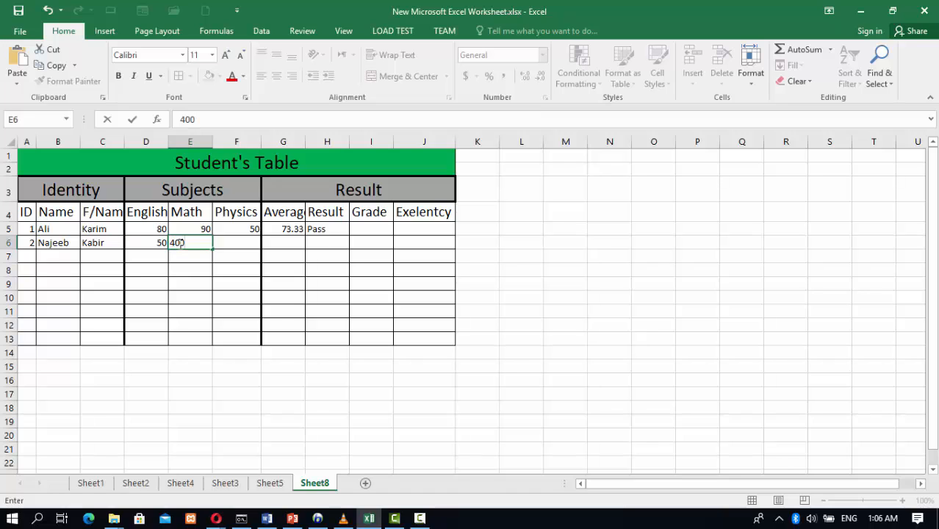
{"action": "key", "text": "BackSpace"}
{"action": "left_click", "coordinate": [239, 243]}
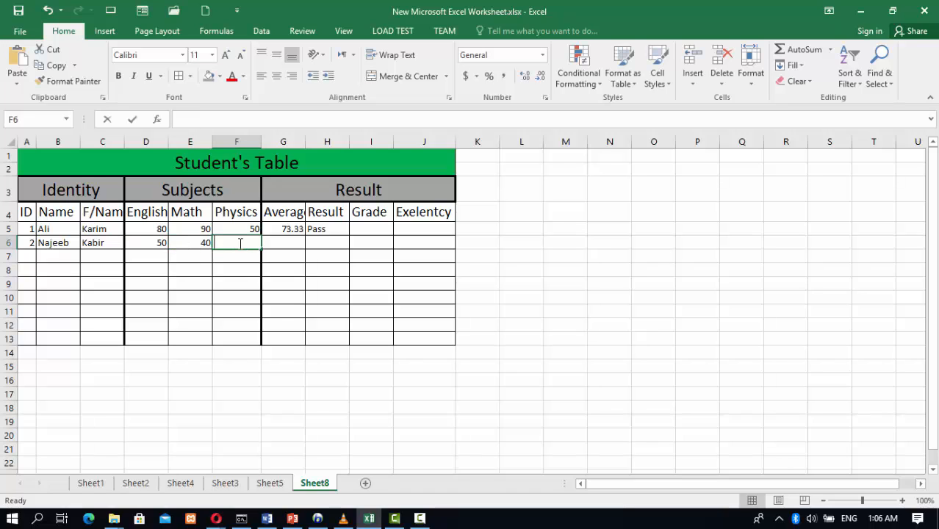
{"action": "type", "text": "30"}
{"action": "left_click", "coordinate": [273, 254]}
Fill the average formula from G5 down the column, clearing the extra copy in G7
{"action": "left_click", "coordinate": [293, 229]}
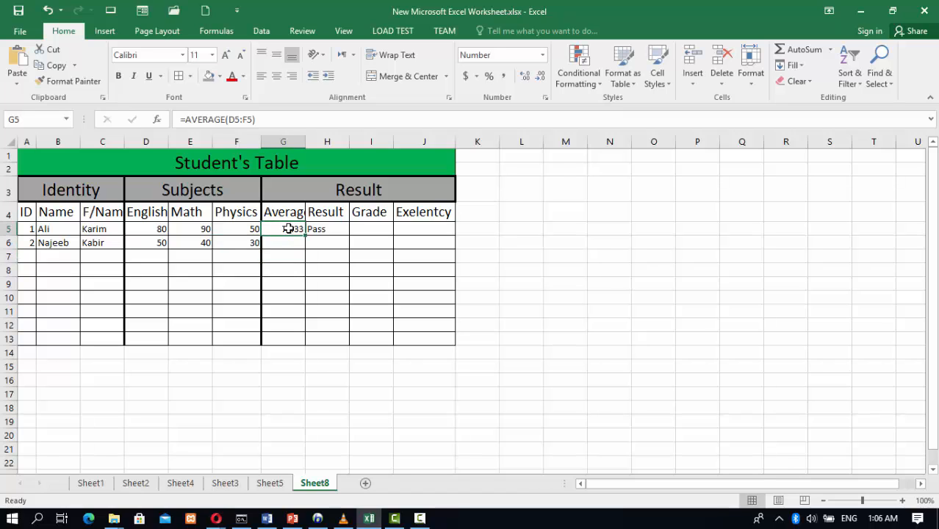
{"action": "left_click_drag", "start_coordinate": [305, 235], "coordinate": [303, 260]}
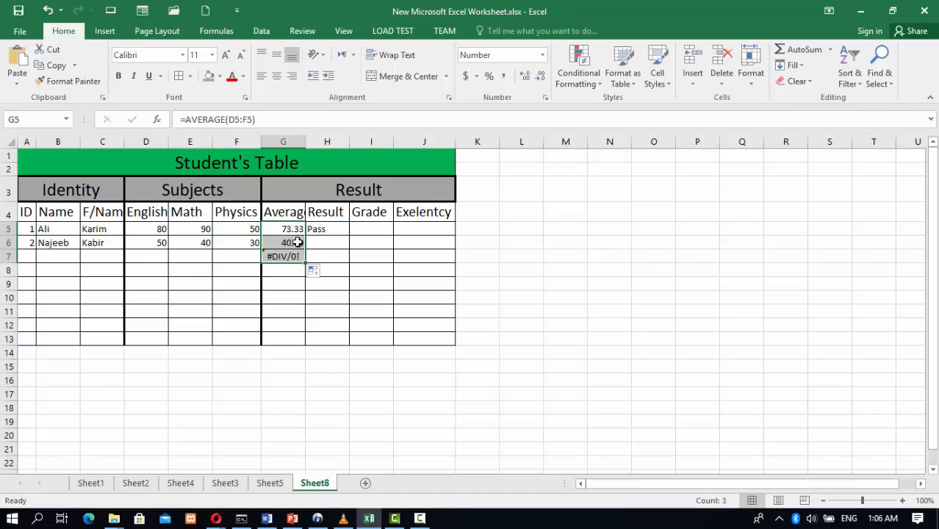
{"action": "left_click", "coordinate": [282, 255]}
{"action": "key", "text": "BackSpace"}
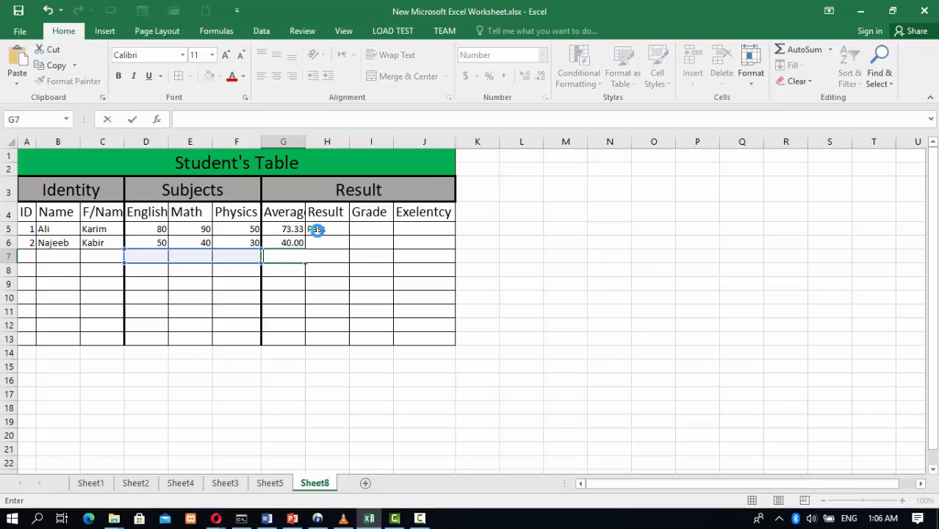
Fill the Pass/Fail formula from H5 down the column, clearing the extra copy in H7
{"action": "left_click", "coordinate": [316, 231]}
{"action": "left_click_drag", "start_coordinate": [348, 235], "coordinate": [348, 259]}
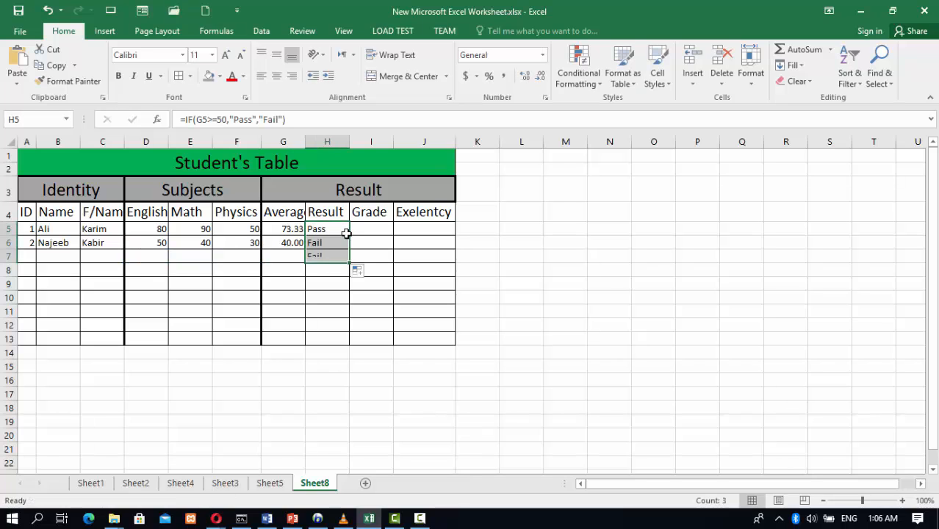
{"action": "left_click", "coordinate": [324, 255]}
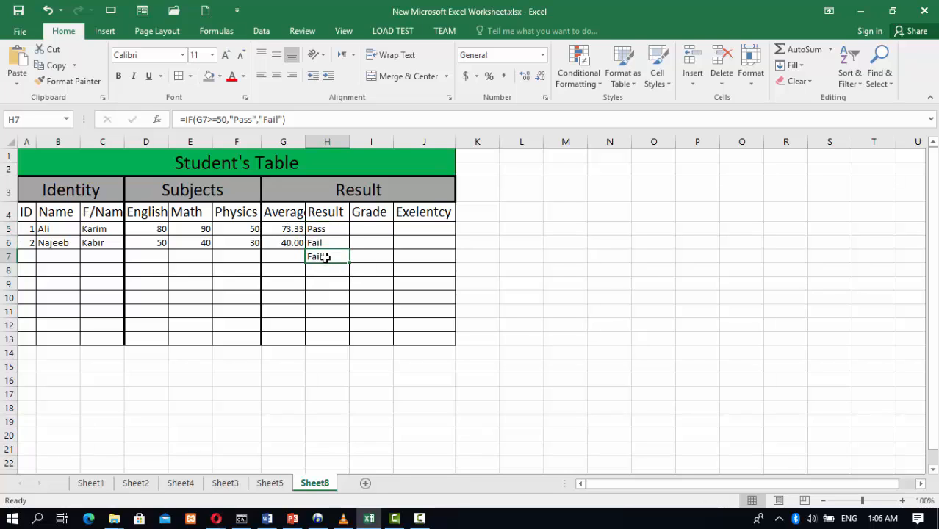
{"action": "key", "text": "Delete"}
Paste the grade formula =IF(G5>=85,"A",IF(G5>=65,"B",IF(G5>=50,"C","Fail"))) into I5 and review it in the cell
{"action": "left_click", "coordinate": [365, 228]}
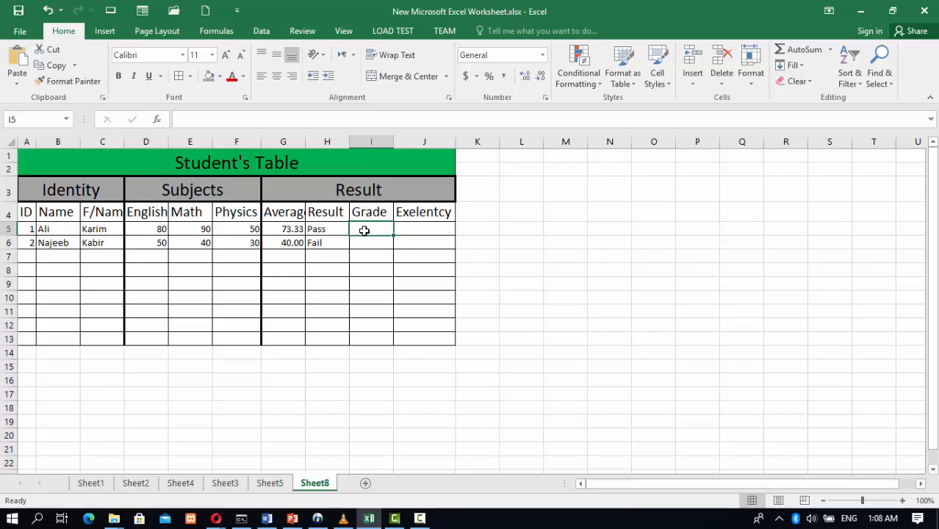
{"action": "type", "text": "=IF(G5>=85,\"A\",IF(G5>=65,\"B\",IF(G5>=50,\"C\",\"Fail\")))"}
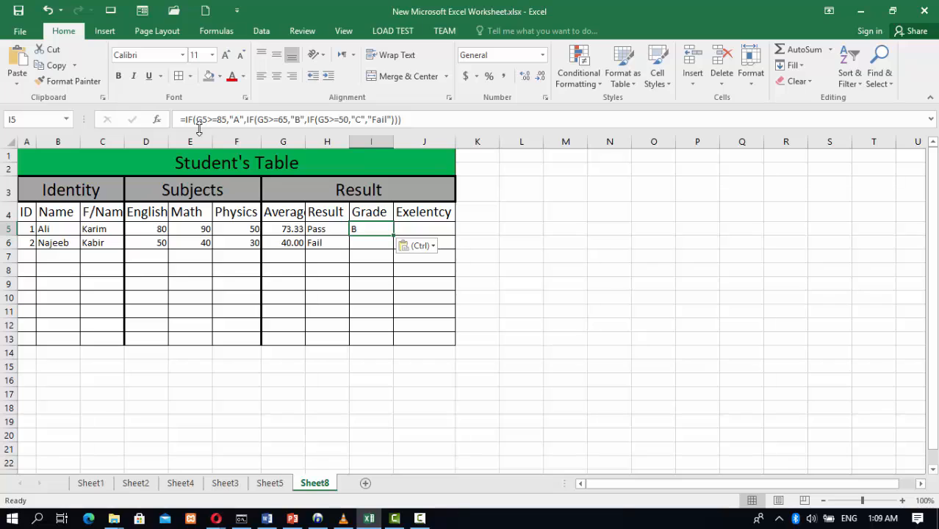
{"action": "double_click", "coordinate": [380, 228]}
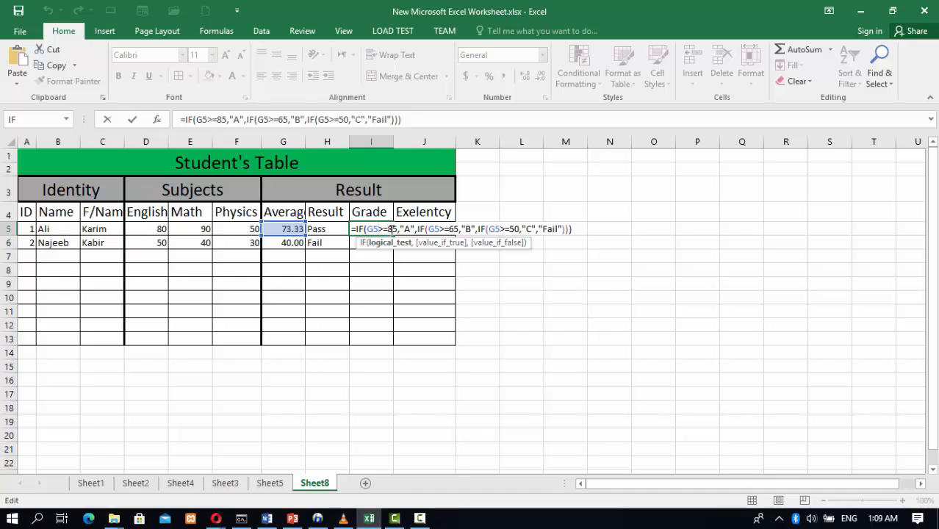
{"action": "left_click_drag", "start_coordinate": [387, 229], "coordinate": [398, 229]}
{"action": "left_click", "coordinate": [465, 229]}
{"action": "left_click", "coordinate": [469, 229]}
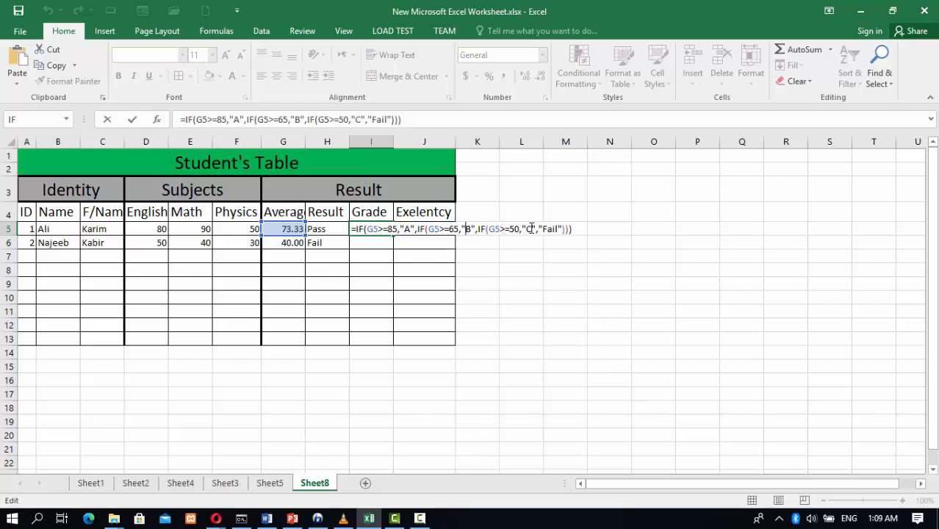
{"action": "key", "text": "Return"}
Fill the grade formula from I5 down to I6 and autofit the Average column width
{"action": "left_click", "coordinate": [375, 230]}
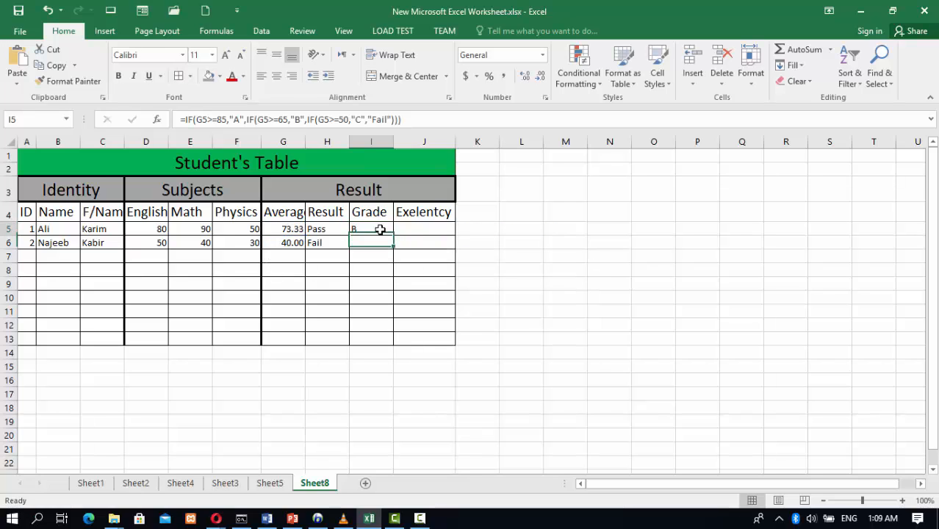
{"action": "left_click_drag", "start_coordinate": [393, 235], "coordinate": [392, 251]}
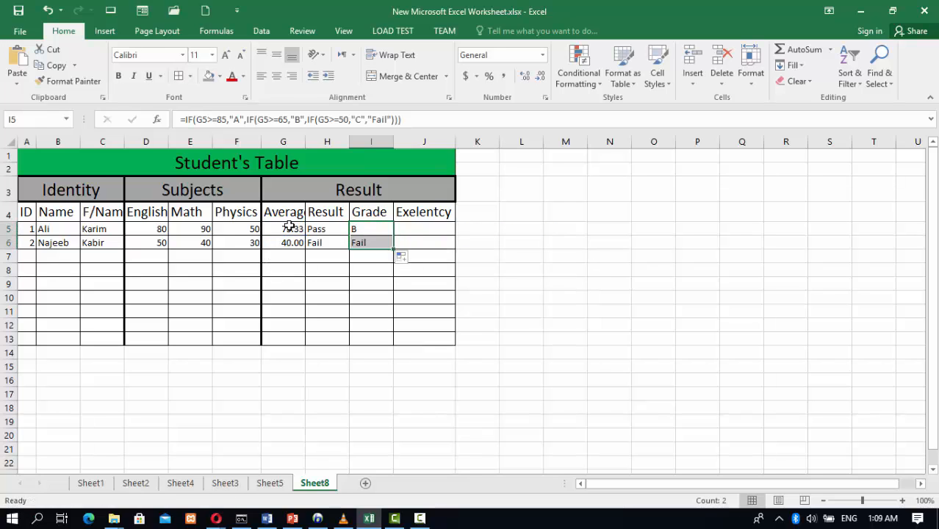
{"action": "left_click", "coordinate": [313, 229]}
{"action": "left_click", "coordinate": [357, 229]}
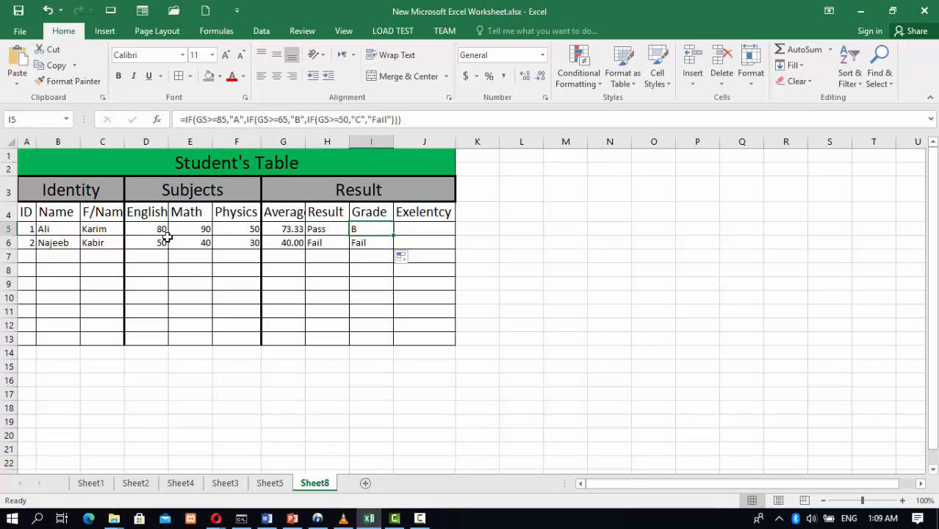
{"action": "left_click", "coordinate": [360, 242]}
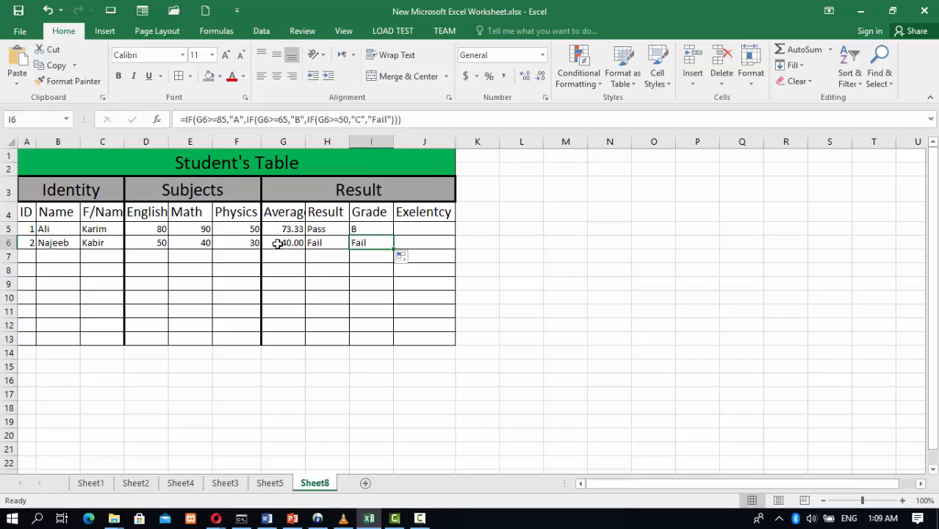
{"action": "double_click", "coordinate": [304, 141]}
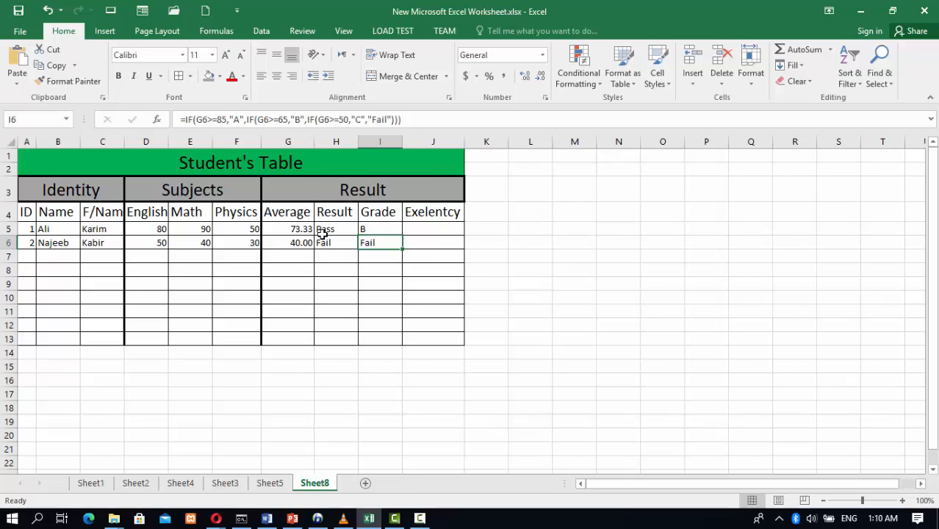
Enter ID 3 in A7 with the third student's name and father's name in B7:C7
{"action": "left_click", "coordinate": [23, 256]}
{"action": "type", "text": "3"}
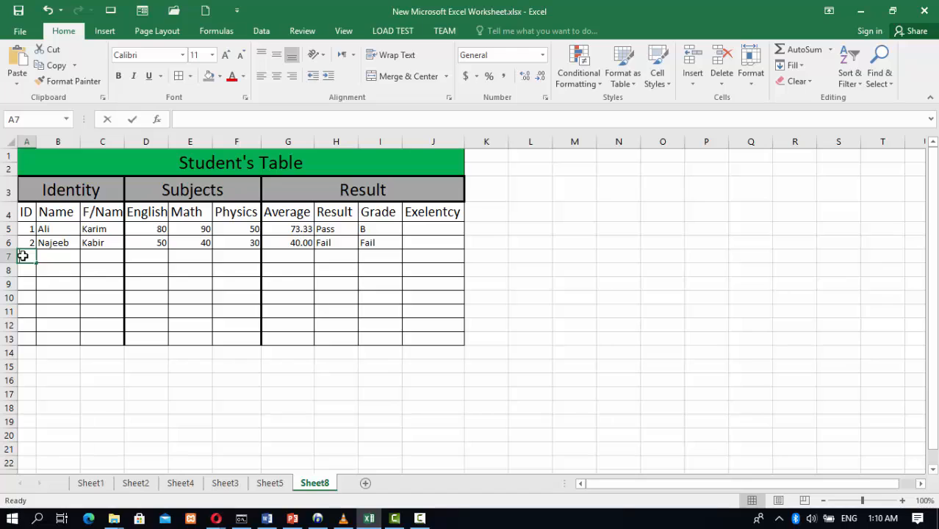
{"action": "left_click", "coordinate": [72, 256]}
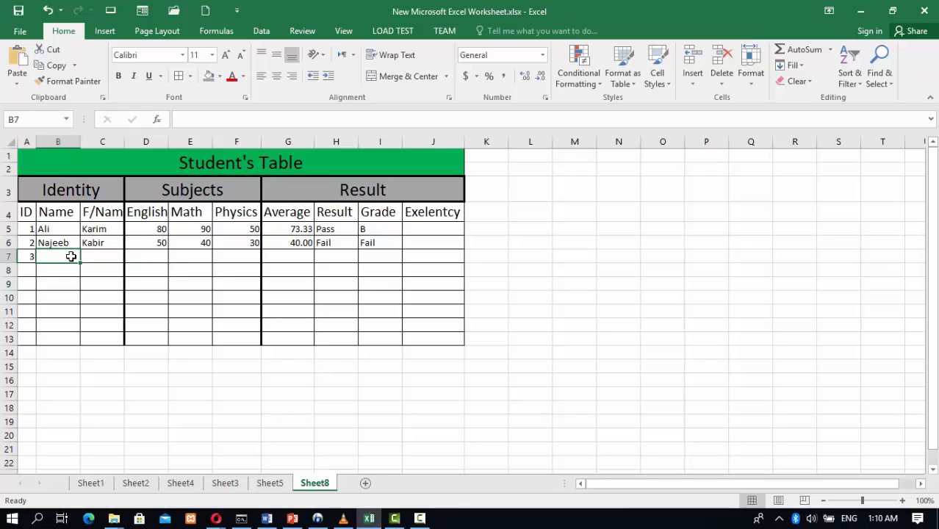
{"action": "type", "text": "Na"}
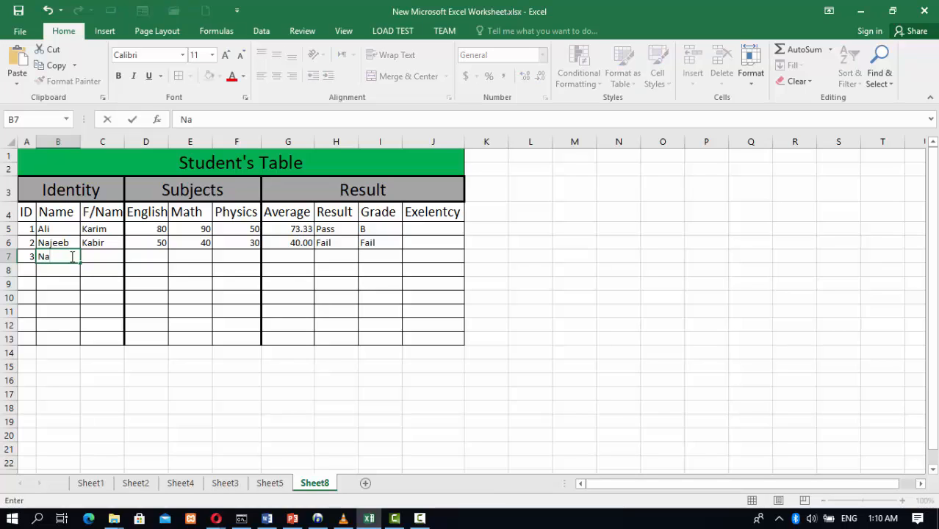
{"action": "type", "text": "eem"}
{"action": "key", "text": "Tab"}
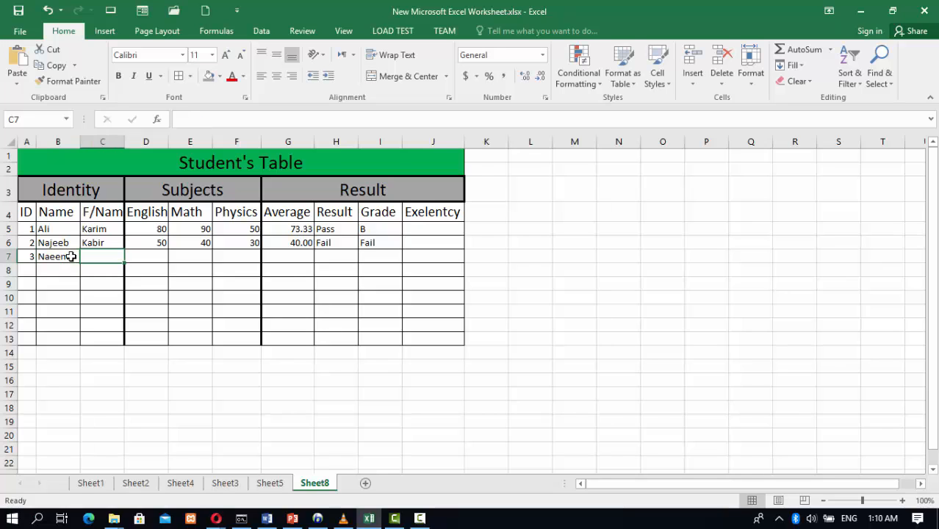
{"action": "type", "text": "Ali"}
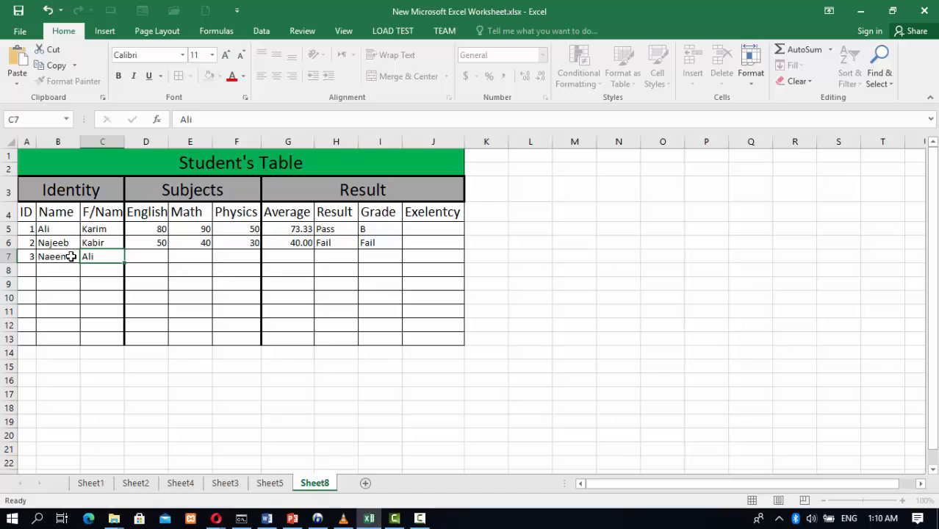
{"action": "key", "text": "Tab"}
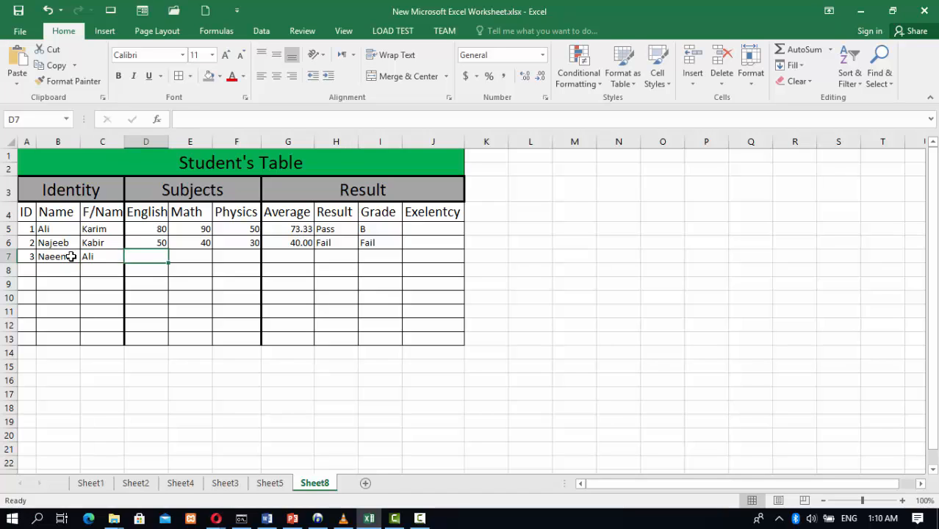
Enter scores of 100 in English, Math and Physics for the third student in D7:F7
{"action": "type", "text": "100"}
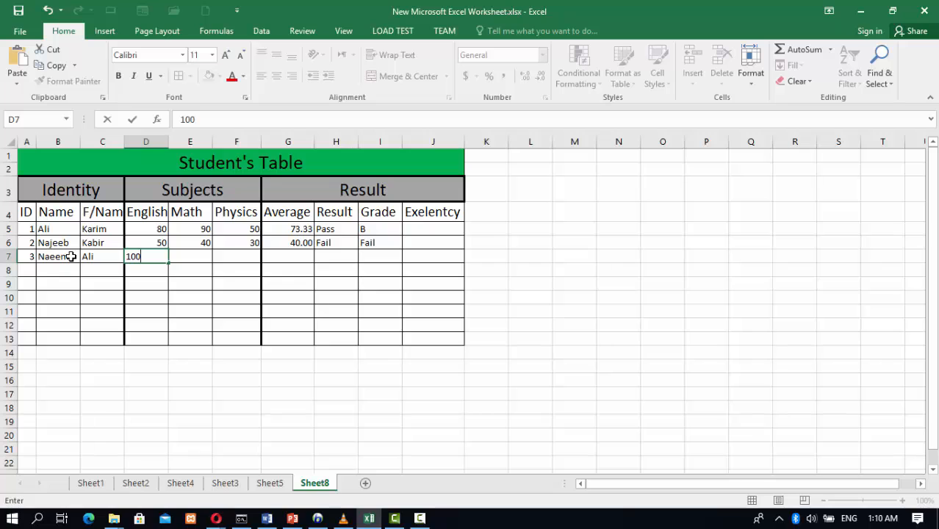
{"action": "key", "text": "Tab"}
{"action": "type", "text": "100"}
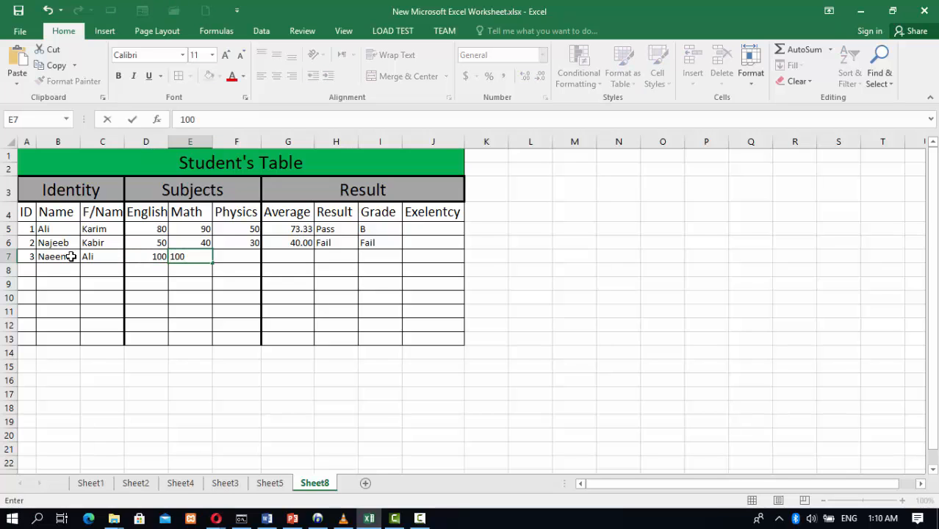
{"action": "key", "text": "Tab"}
{"action": "type", "text": "100"}
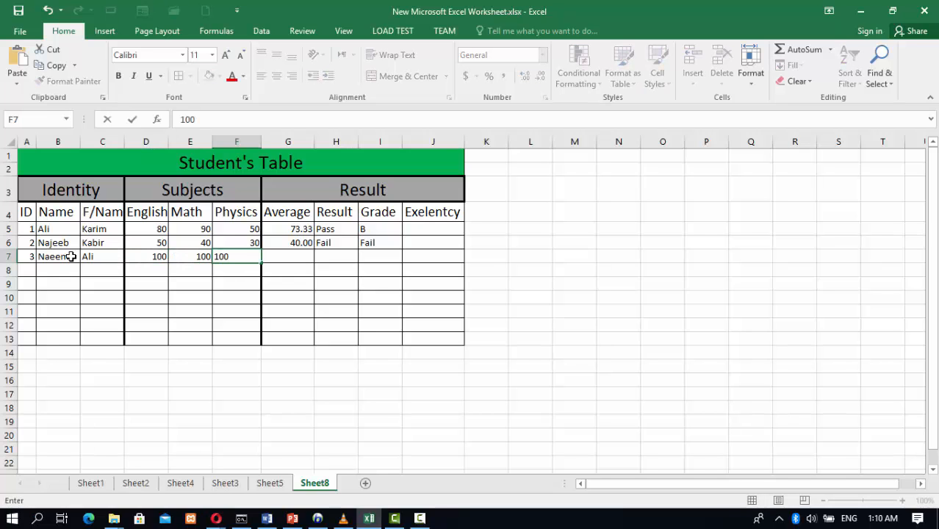
{"action": "key", "text": "Tab"}
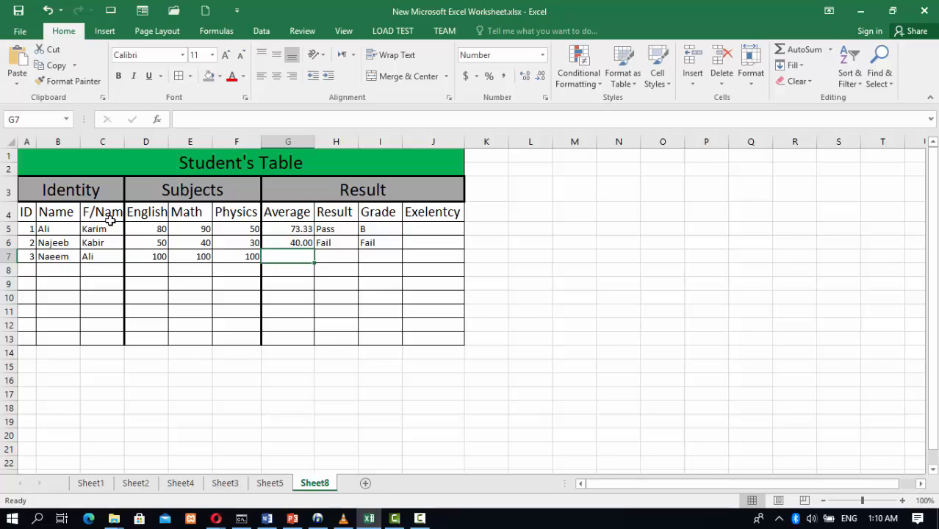
Extend the average and Pass/Fail formulas down to row 7
{"action": "left_click", "coordinate": [280, 241]}
{"action": "left_click_drag", "start_coordinate": [314, 249], "coordinate": [312, 262]}
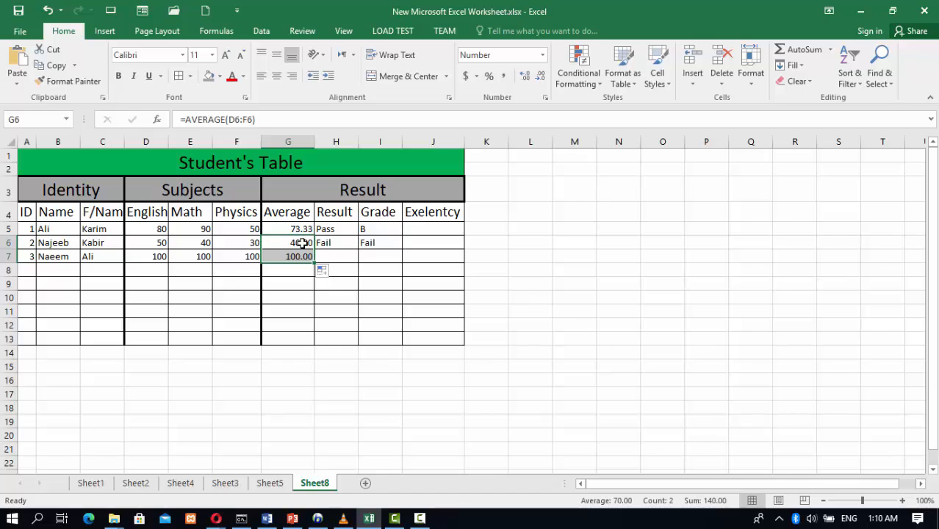
{"action": "left_click", "coordinate": [328, 225]}
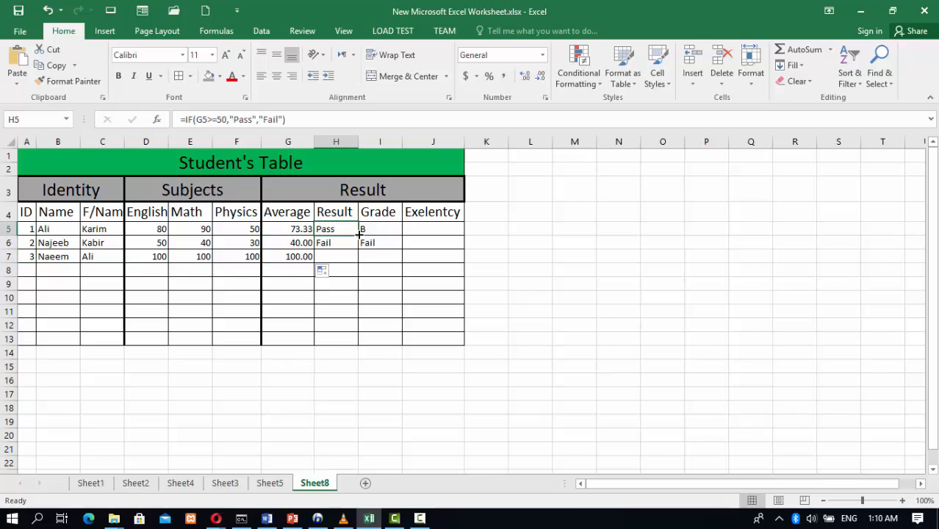
{"action": "left_click_drag", "start_coordinate": [359, 234], "coordinate": [362, 263]}
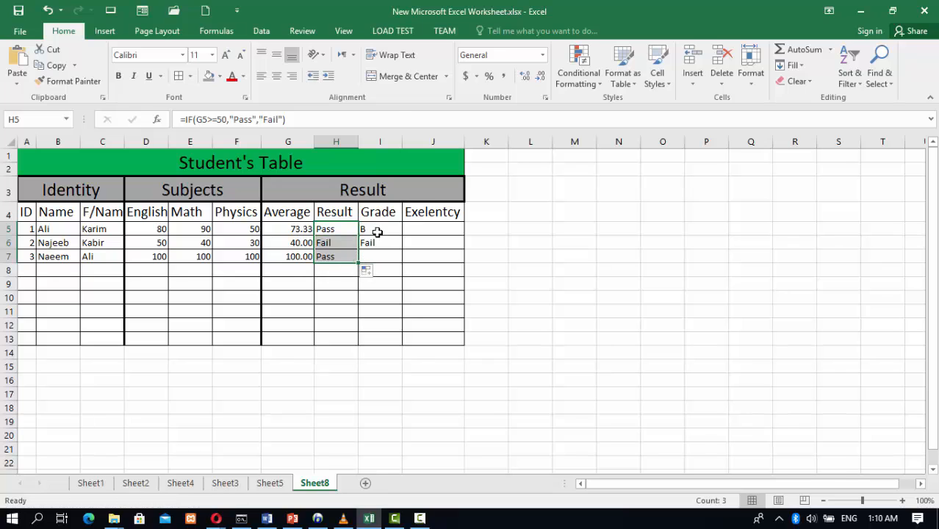
Fill the grade formula from I5 down to I7
{"action": "left_click", "coordinate": [377, 232]}
{"action": "left_click_drag", "start_coordinate": [400, 235], "coordinate": [401, 259]}
{"action": "left_click", "coordinate": [384, 255]}
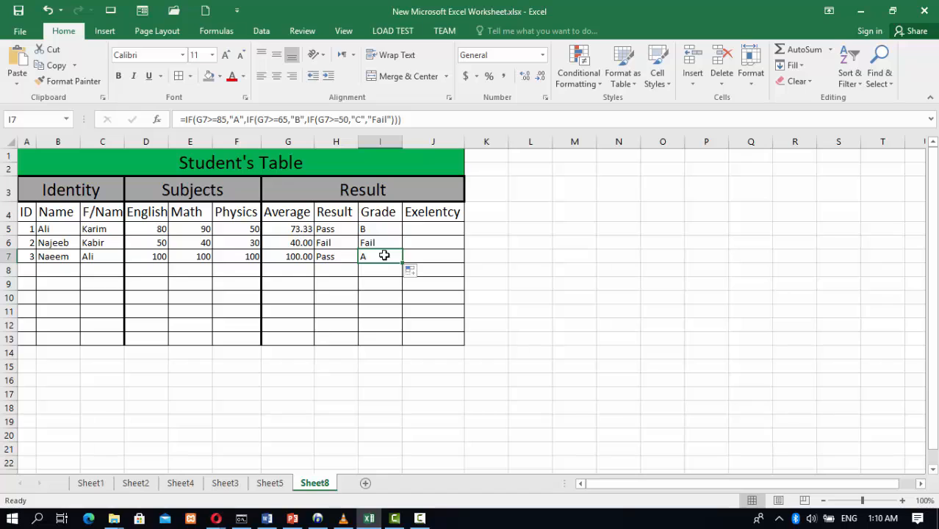
Paste the nested IF excellency formula =IF(I5="C","Good",IF(I5="B","Very Good",IF(I5="A","Exelent","Bad"))) into J5 and fill it down to J7
{"action": "left_click", "coordinate": [422, 232]}
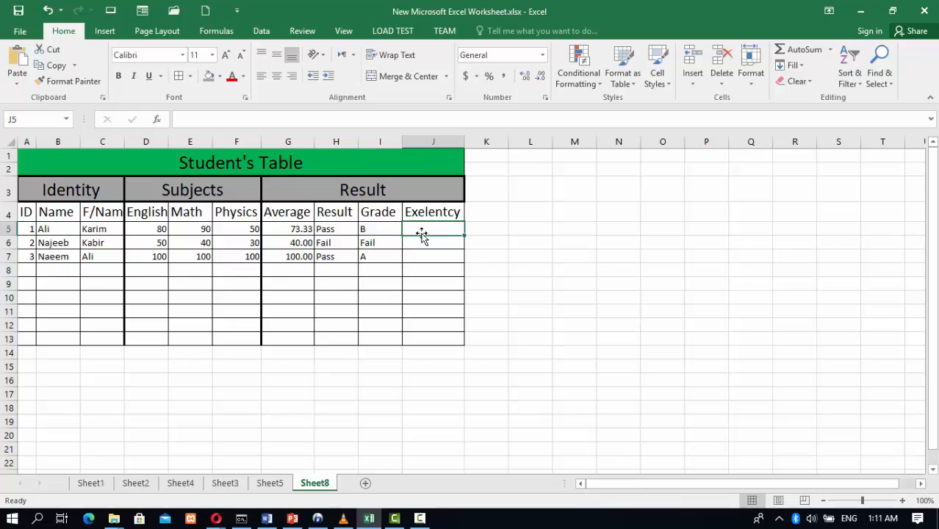
{"action": "double_click", "coordinate": [422, 231]}
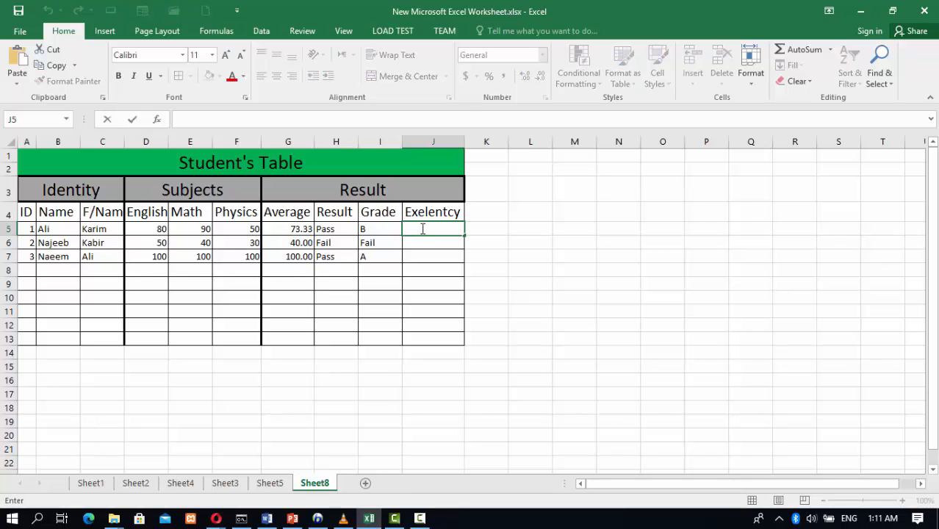
{"action": "type", "text": "=IF(I5=\"C\",\"Good\",IF(I5=\"B\",\"Very Good\",IF(I5=\"A\",\"Exelent\",\"Bad\")))"}
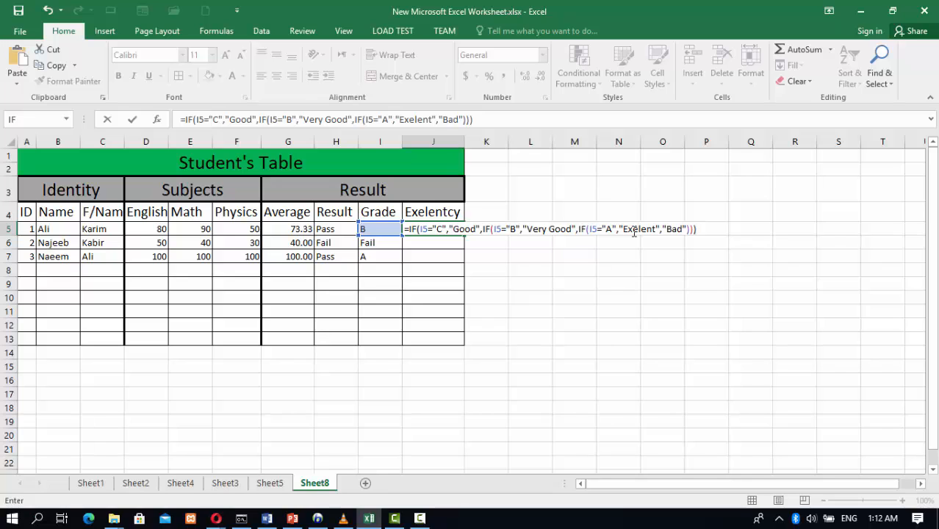
{"action": "key", "text": "Return"}
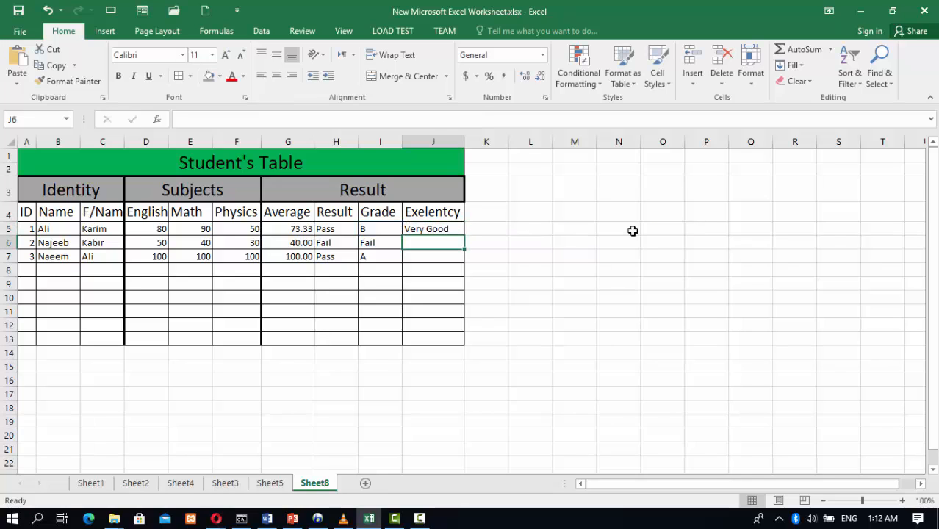
{"action": "left_click", "coordinate": [439, 228]}
{"action": "left_click_drag", "start_coordinate": [465, 236], "coordinate": [466, 261]}
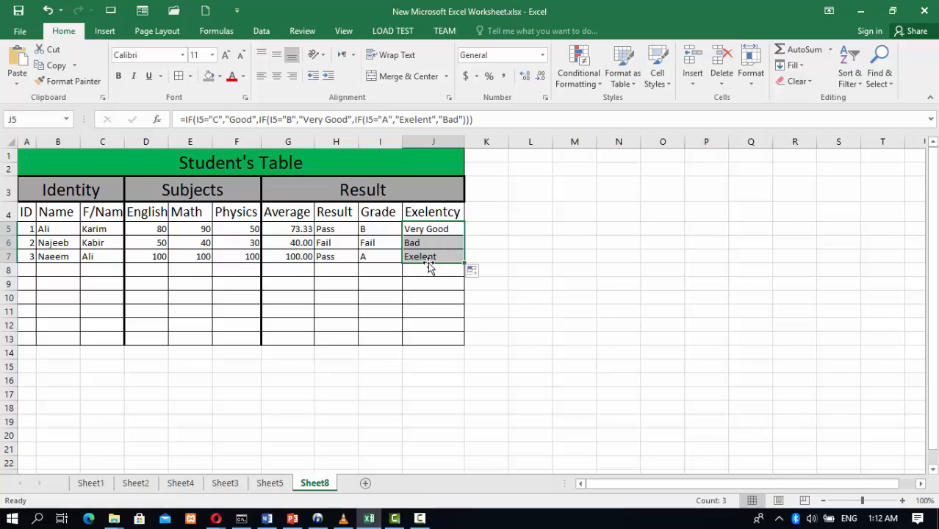
Enter ID 4 in A8 with the fourth student's name and father's name in B8:C8
{"action": "left_click", "coordinate": [28, 269]}
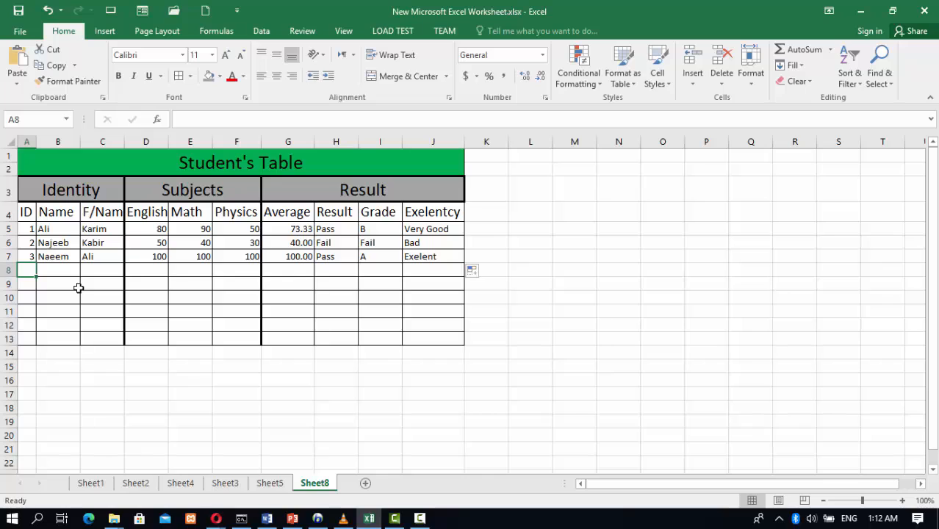
{"action": "type", "text": "4"}
{"action": "left_click", "coordinate": [65, 268]}
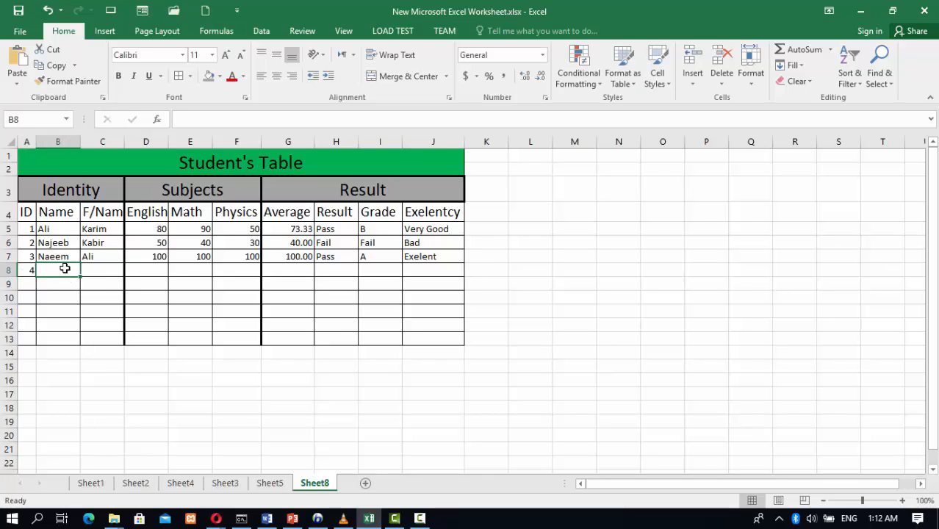
{"action": "type", "text": "S"}
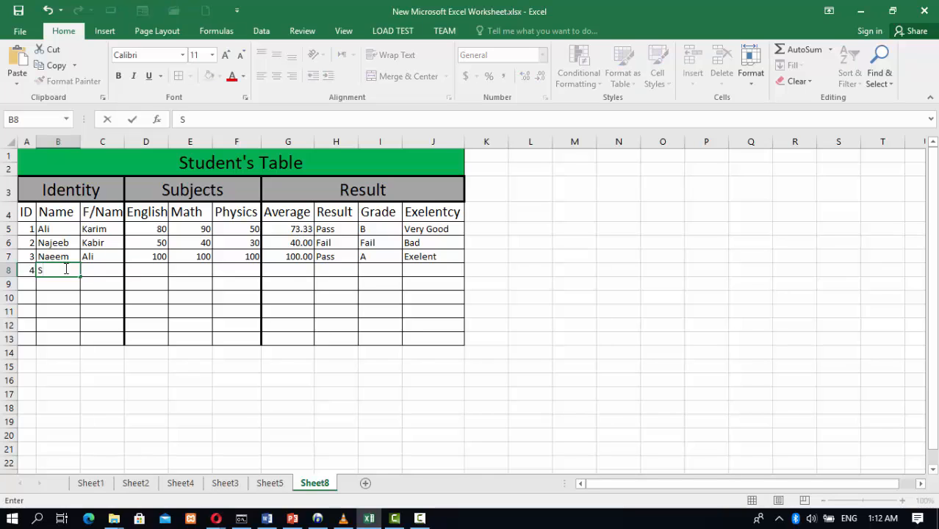
{"action": "type", "text": "ahar"}
{"action": "key", "text": "Tab"}
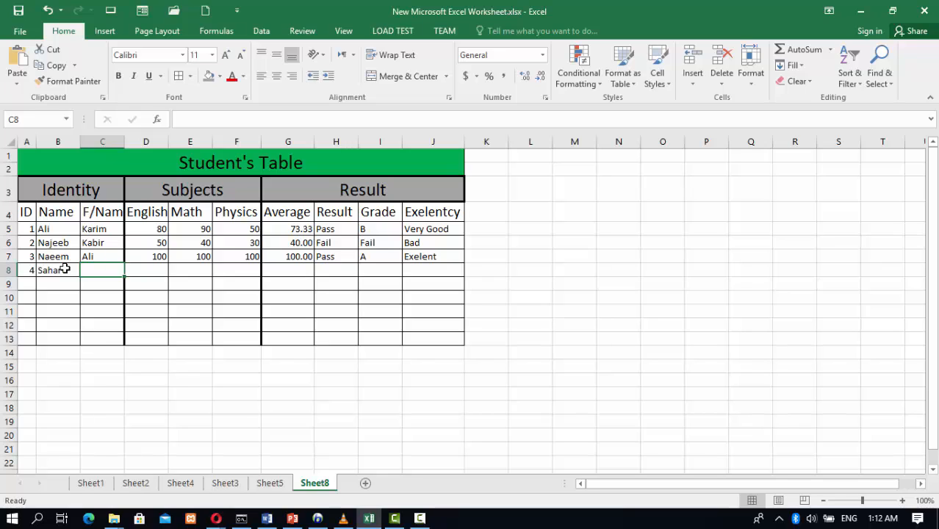
{"action": "type", "text": "Kabir"}
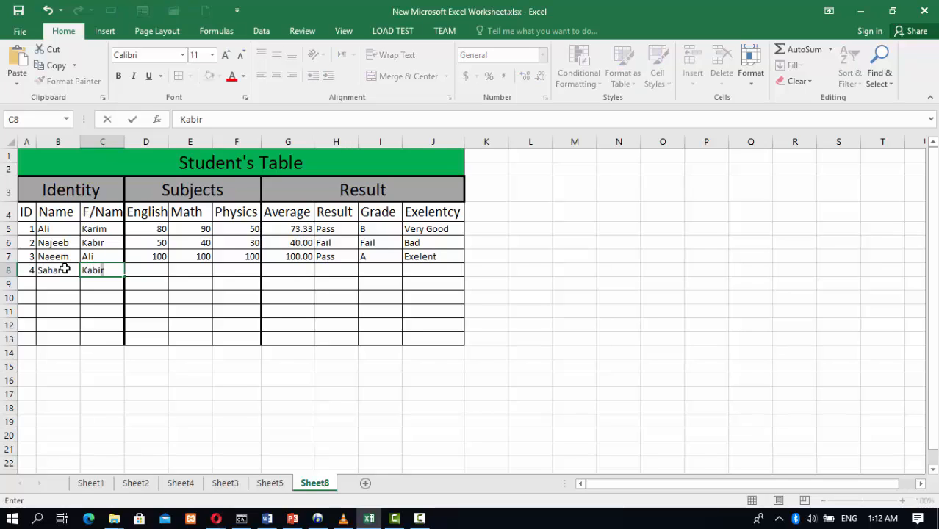
{"action": "key", "text": "Tab"}
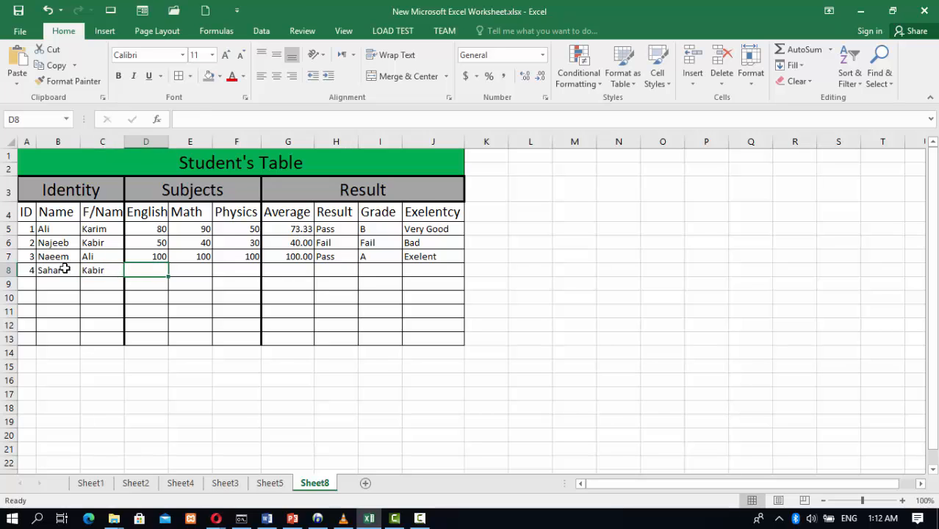
Enter the fourth student's scores of 20, 90 and 100 for English, Math and Physics in D8:F8
{"action": "type", "text": "20"}
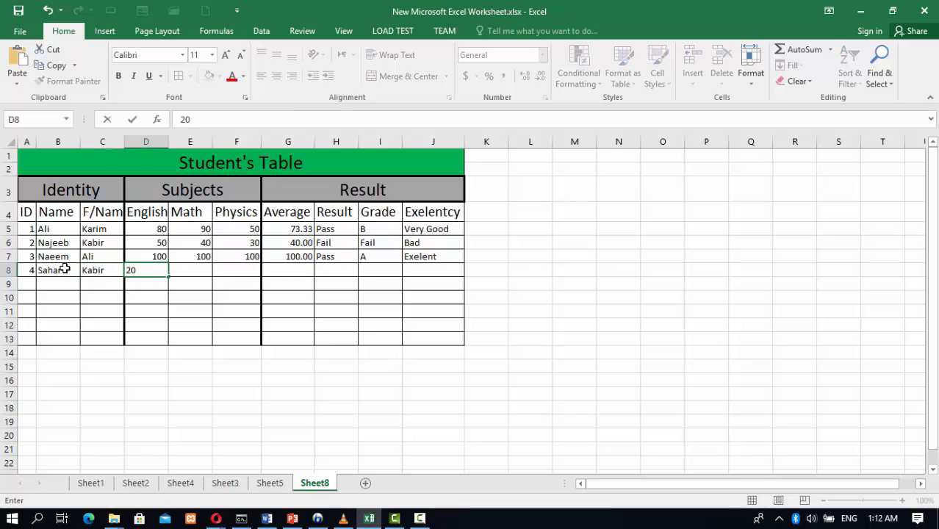
{"action": "key", "text": "Tab"}
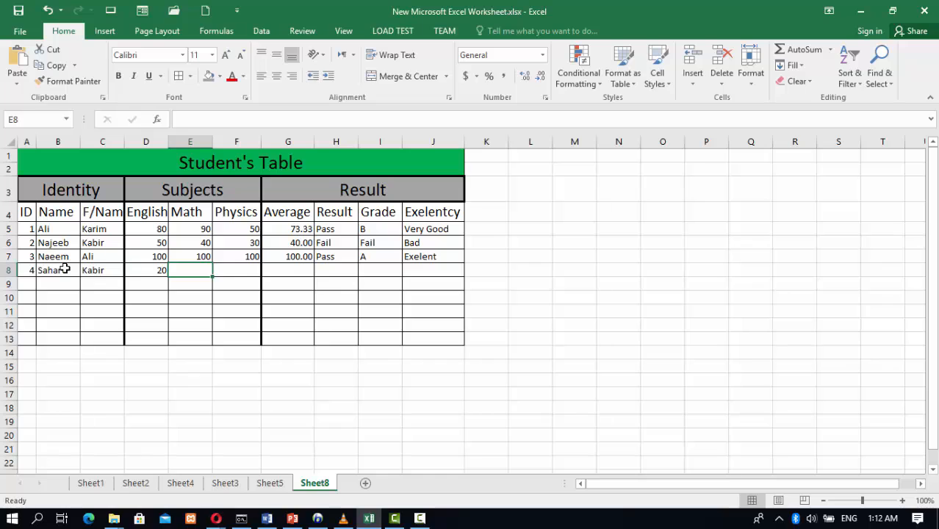
{"action": "type", "text": "90"}
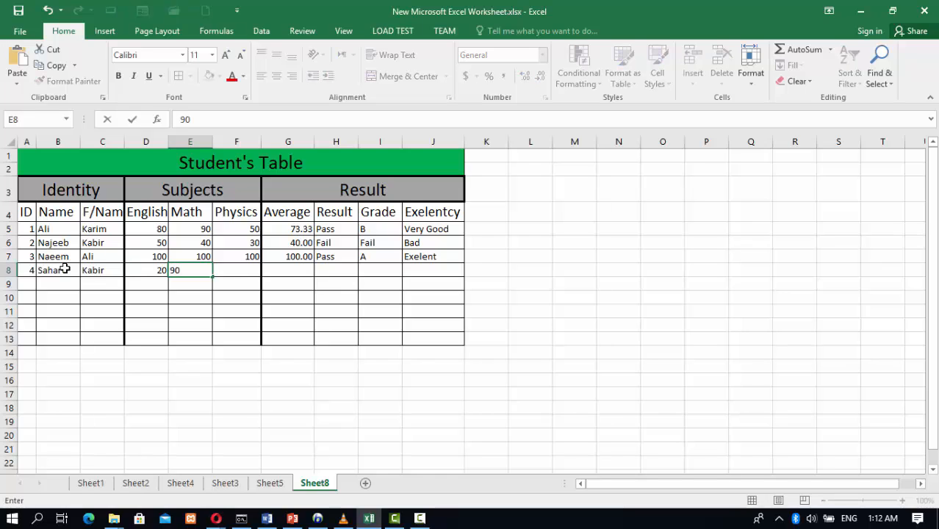
{"action": "key", "text": "Tab"}
{"action": "type", "text": "100"}
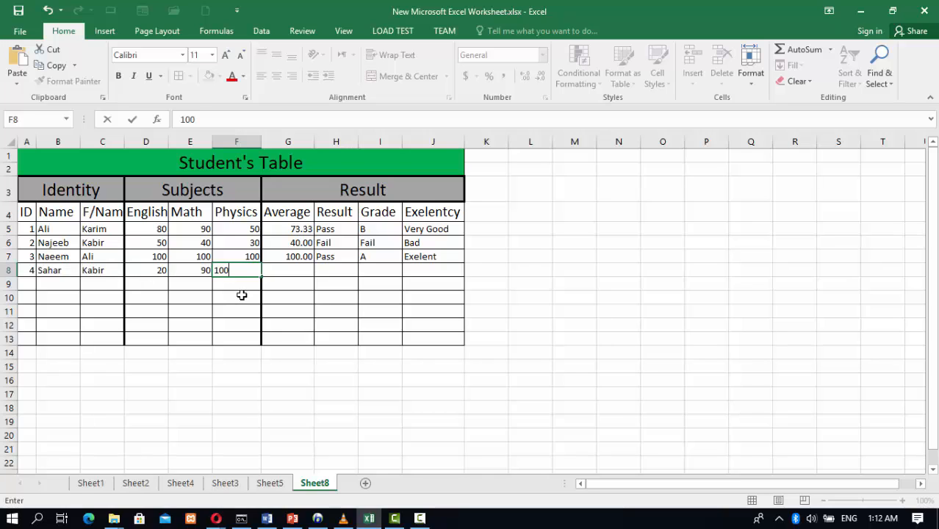
{"action": "key", "text": "Tab"}
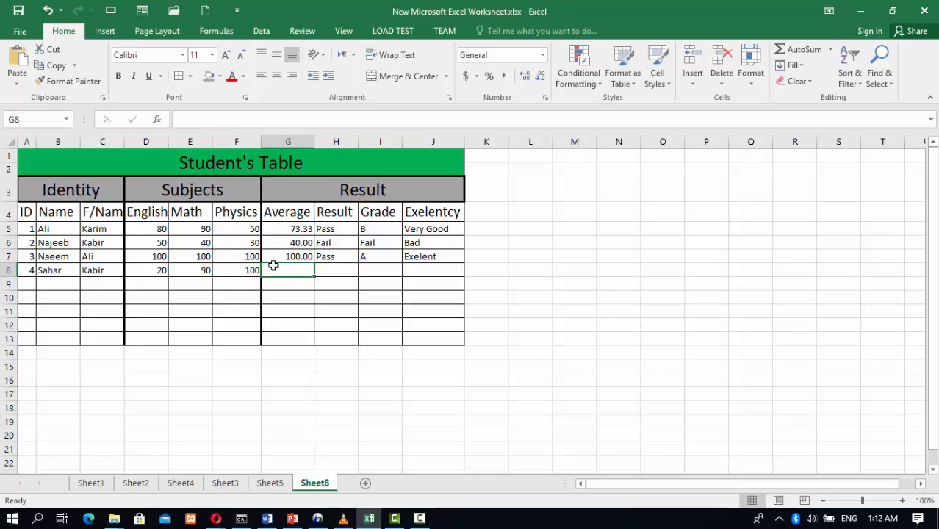
Extend the average, Pass/Fail, grade and excellency formulas down to row 8
{"action": "left_click", "coordinate": [298, 257]}
{"action": "left_click_drag", "start_coordinate": [315, 263], "coordinate": [321, 272]}
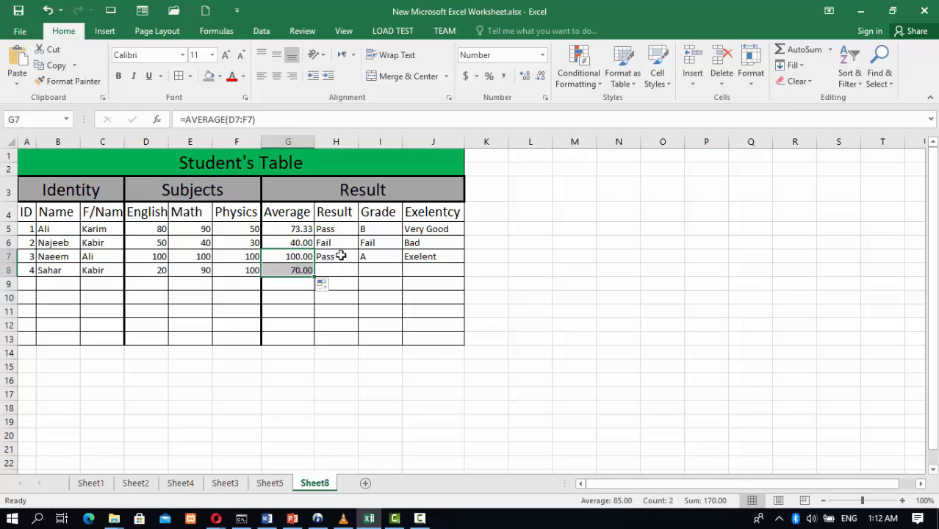
{"action": "left_click", "coordinate": [339, 255]}
{"action": "left_click_drag", "start_coordinate": [357, 262], "coordinate": [402, 272]}
{"action": "left_click", "coordinate": [387, 262]}
{"action": "left_click", "coordinate": [425, 256]}
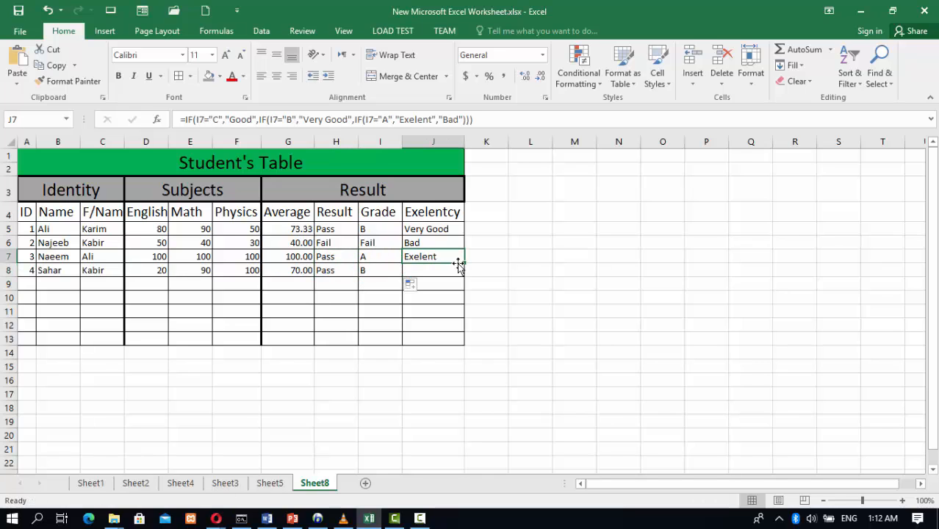
{"action": "left_click_drag", "start_coordinate": [464, 262], "coordinate": [458, 273]}
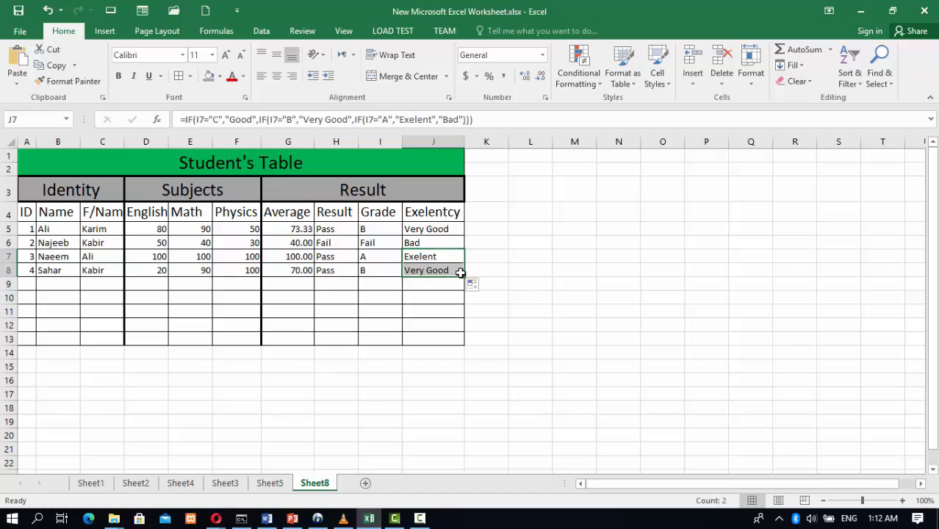
{"action": "left_click", "coordinate": [434, 284]}
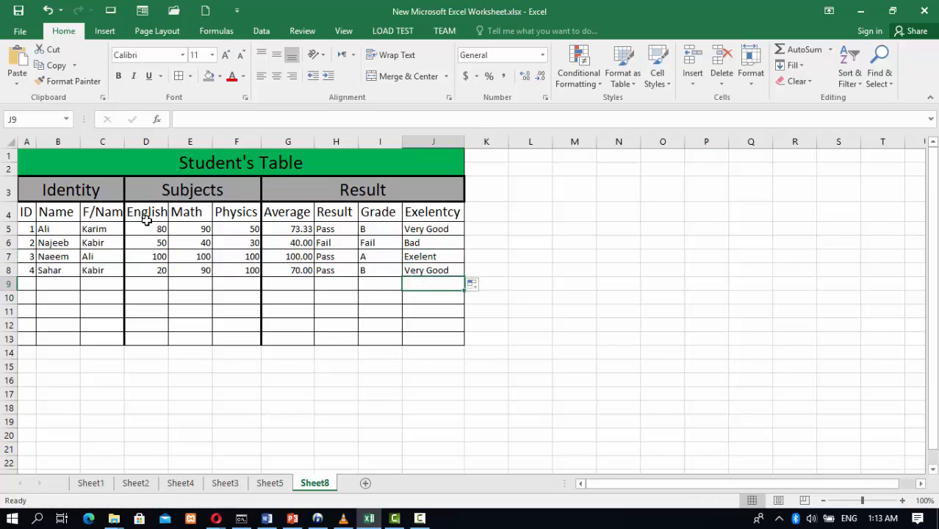
Give the column header row A4:J4 a blue fill colour
{"action": "left_click_drag", "start_coordinate": [24, 212], "coordinate": [432, 214]}
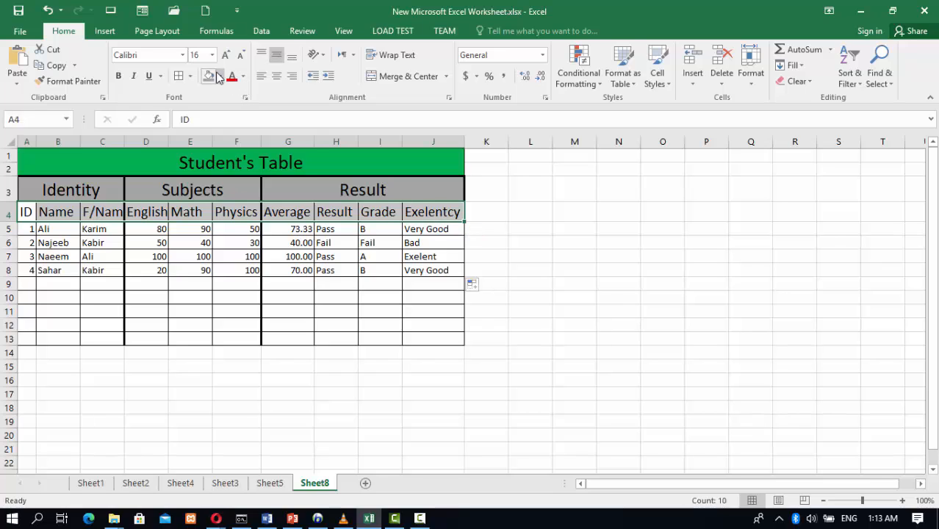
{"action": "left_click", "coordinate": [220, 77]}
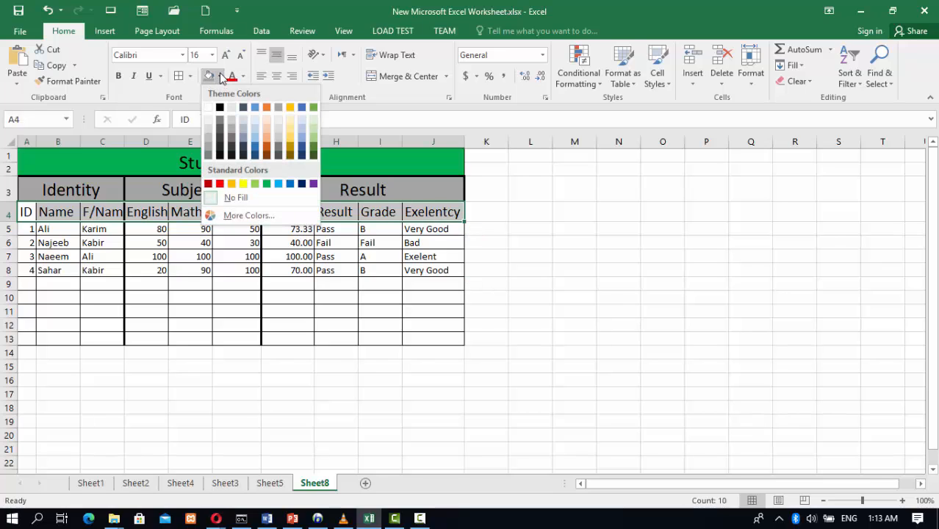
{"action": "left_click", "coordinate": [254, 111]}
{"action": "left_click", "coordinate": [179, 258]}
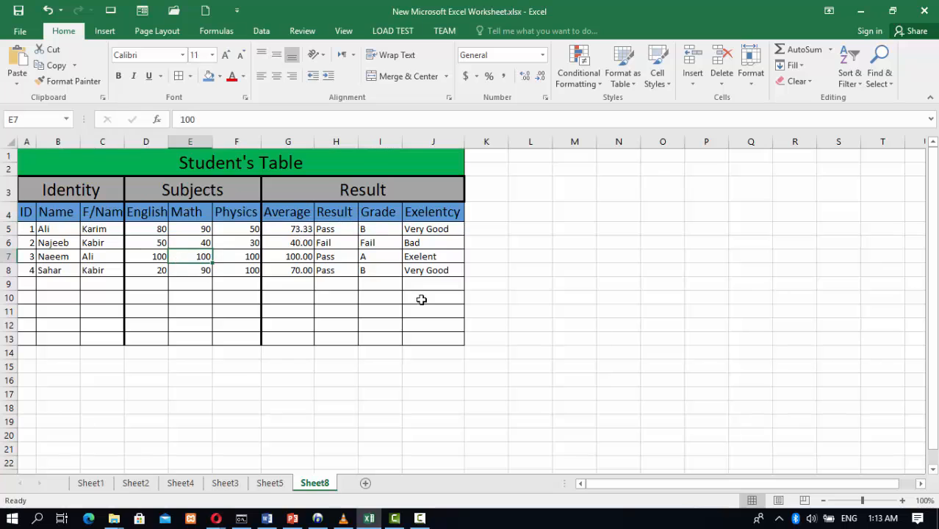
{"action": "left_click", "coordinate": [419, 299]}
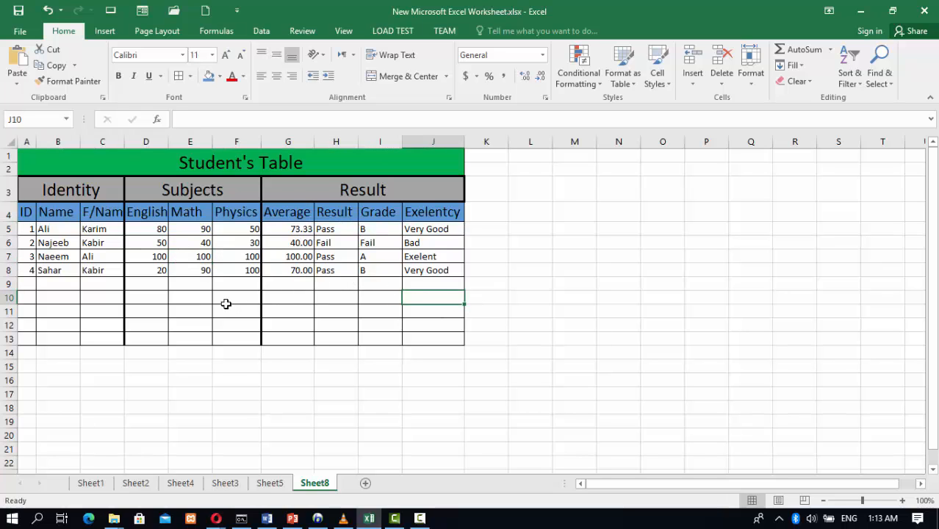
{"action": "scroll", "coordinate": [169, 272], "scroll_direction": "up", "scroll_amount": 3}
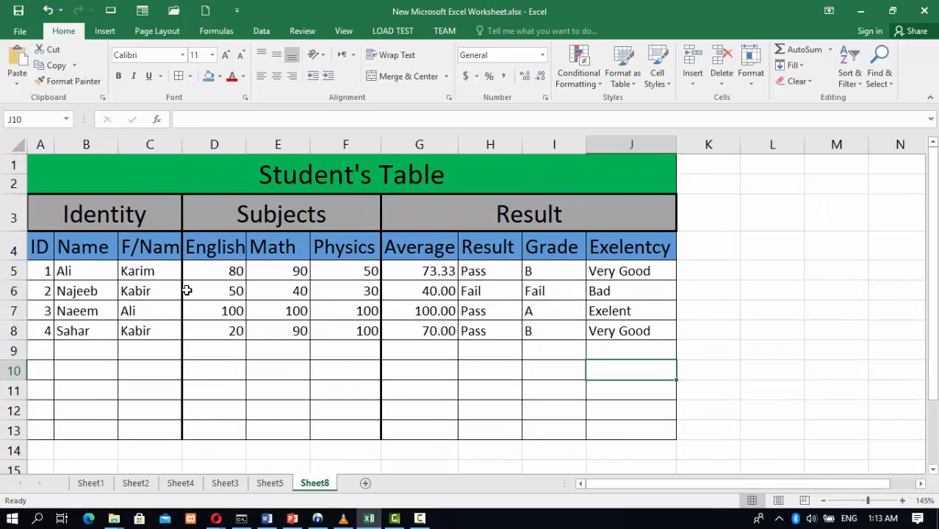
{"action": "left_click", "coordinate": [422, 519]}
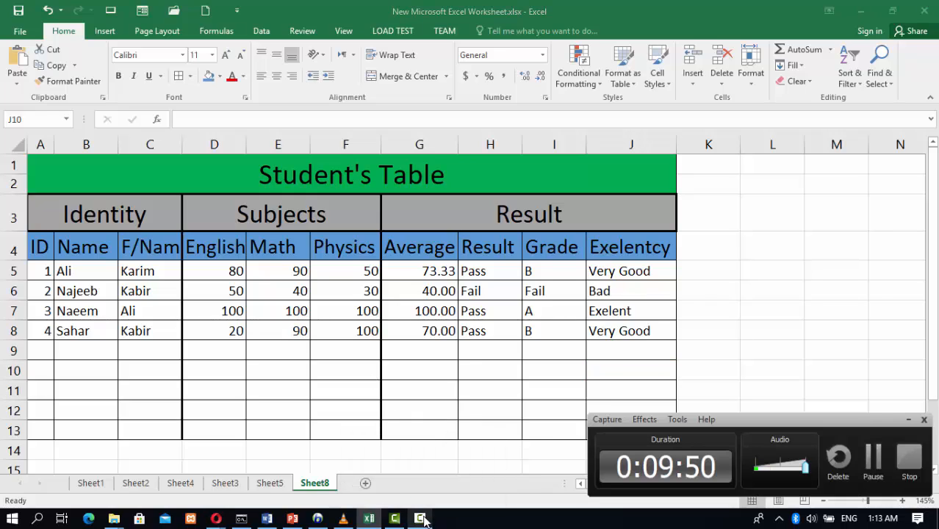